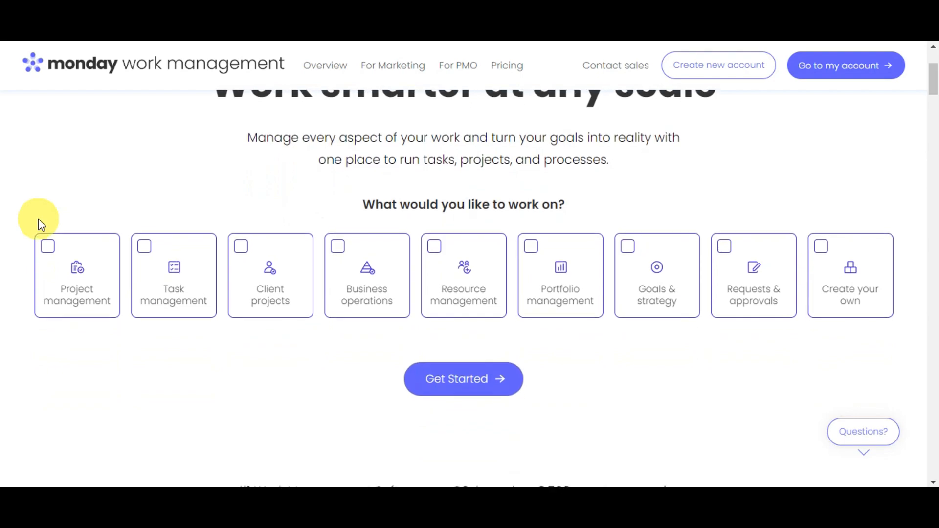
Step: Examine the work management product page's work categories, G2 review badges and introduction to working from idea to execution
{"action": "scroll", "coordinate": [39, 218], "scroll_direction": "down", "scroll_amount": 1}
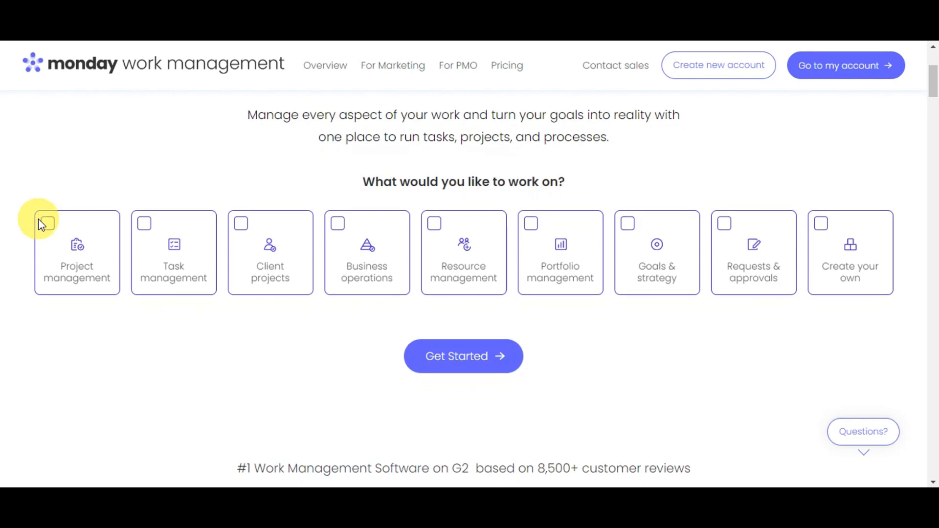
{"action": "scroll", "coordinate": [39, 221], "scroll_direction": "down", "scroll_amount": 1}
{"action": "scroll", "coordinate": [38, 218], "scroll_direction": "down", "scroll_amount": 1}
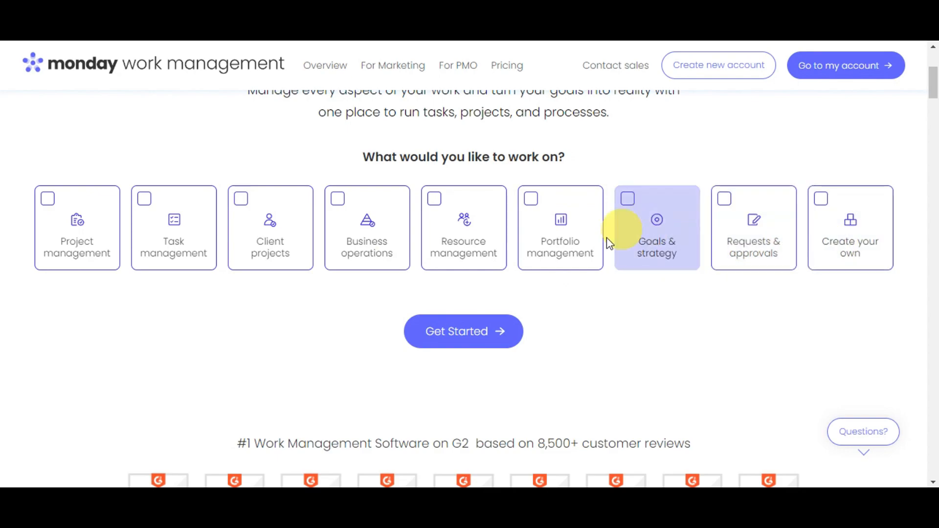
{"action": "scroll", "coordinate": [598, 248], "scroll_direction": "down", "scroll_amount": 1}
{"action": "scroll", "coordinate": [598, 248], "scroll_direction": "down", "scroll_amount": 2}
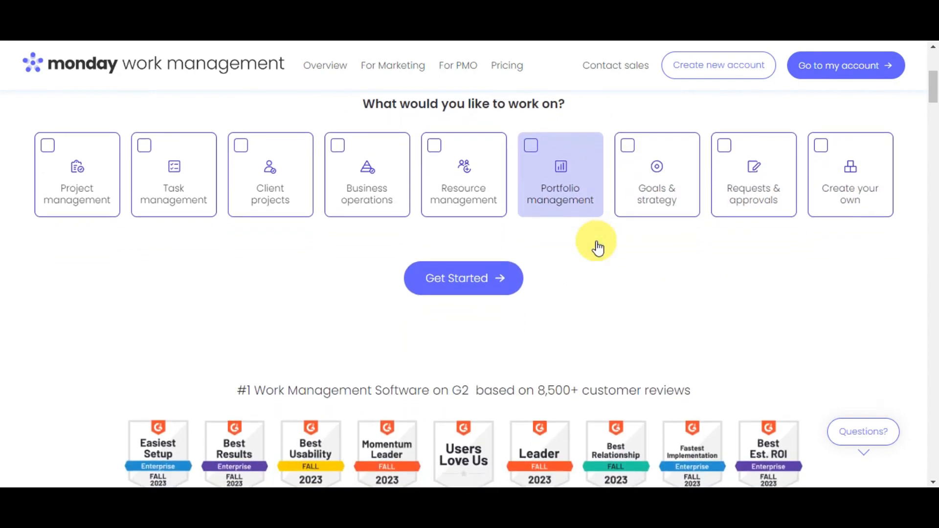
{"action": "scroll", "coordinate": [598, 248], "scroll_direction": "down", "scroll_amount": 2}
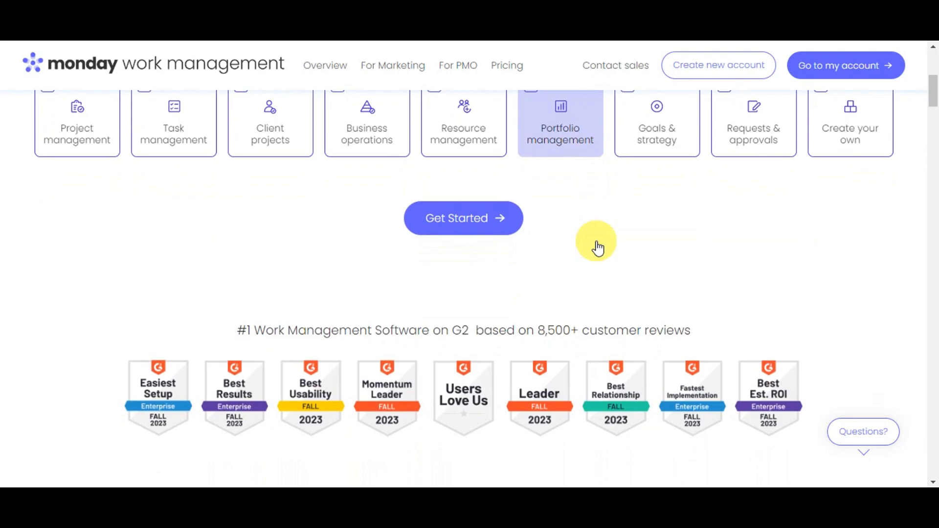
{"action": "scroll", "coordinate": [598, 248], "scroll_direction": "down", "scroll_amount": 1}
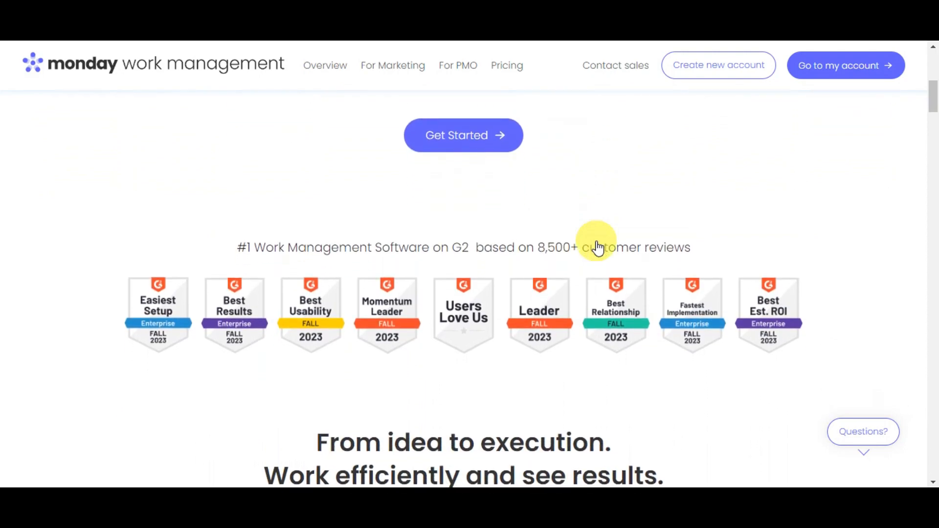
{"action": "scroll", "coordinate": [598, 248], "scroll_direction": "down", "scroll_amount": 1}
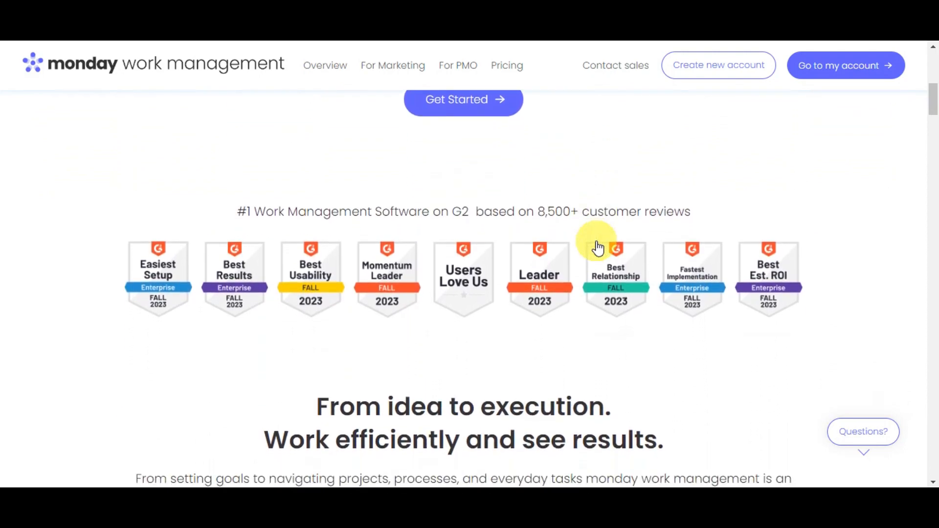
{"action": "scroll", "coordinate": [598, 248], "scroll_direction": "down", "scroll_amount": 1}
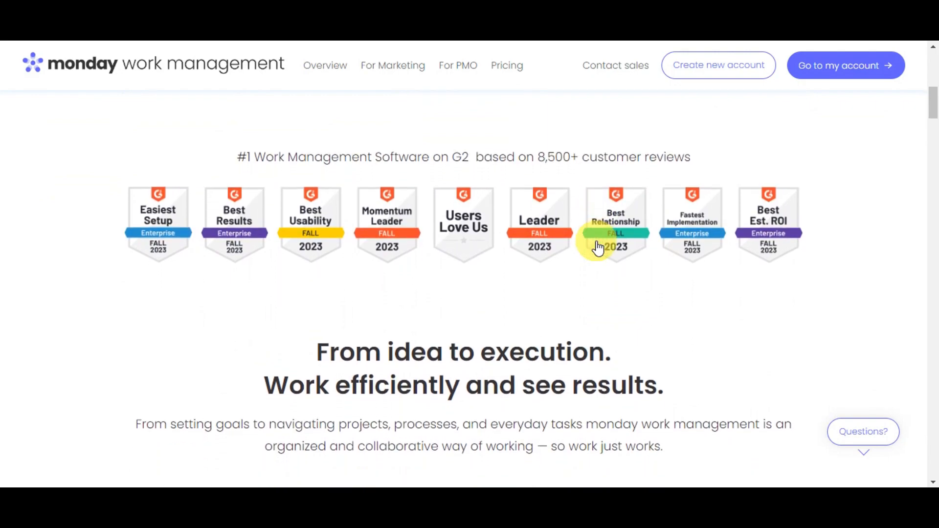
{"action": "scroll", "coordinate": [597, 248], "scroll_direction": "down", "scroll_amount": 1}
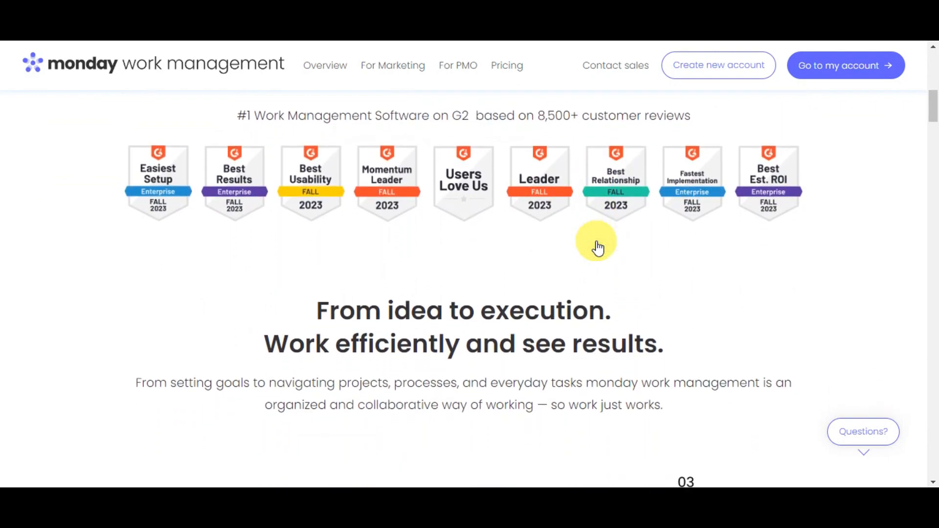
{"action": "scroll", "coordinate": [597, 248], "scroll_direction": "down", "scroll_amount": 1}
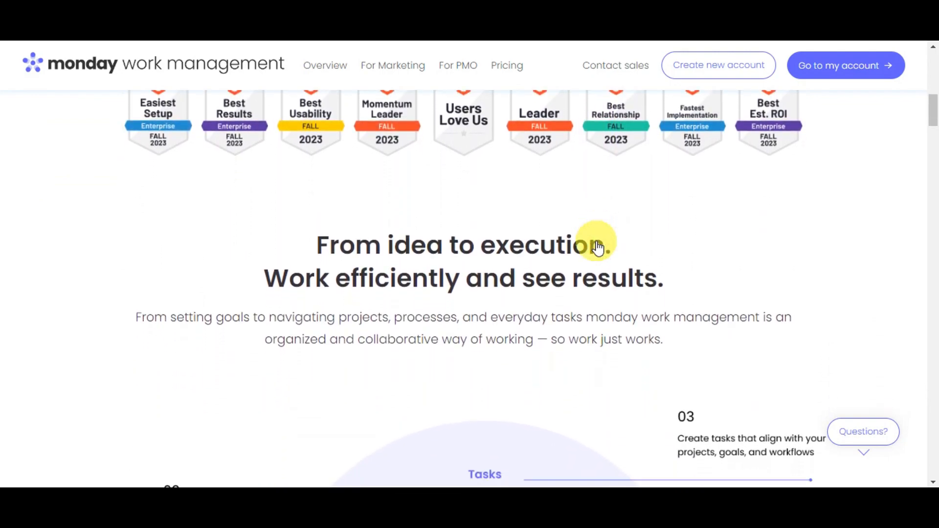
{"action": "scroll", "coordinate": [598, 247], "scroll_direction": "down", "scroll_amount": 1}
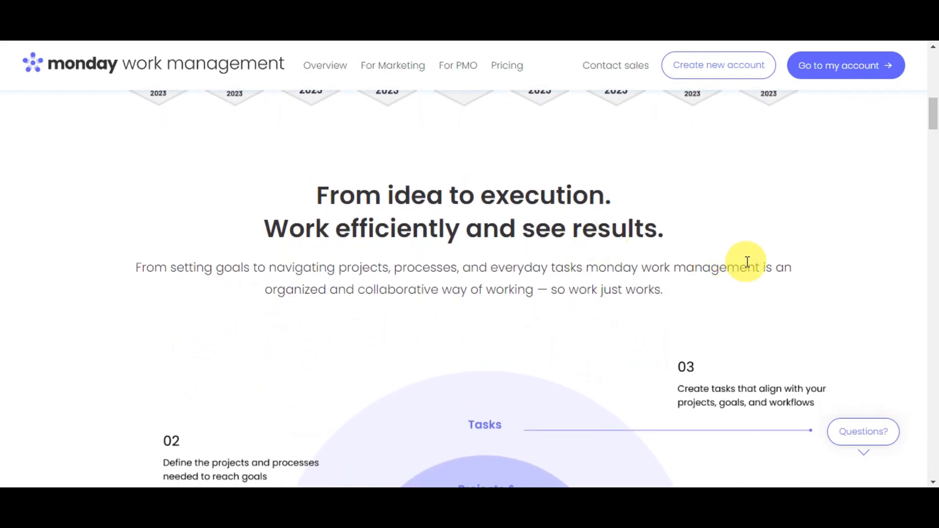
Step: Examine the product page's goals-to-tasks diagram, the Works the way you do section and the core feature overview
{"action": "scroll", "coordinate": [747, 262], "scroll_direction": "down", "scroll_amount": 4}
{"action": "scroll", "coordinate": [748, 262], "scroll_direction": "up", "scroll_amount": 1}
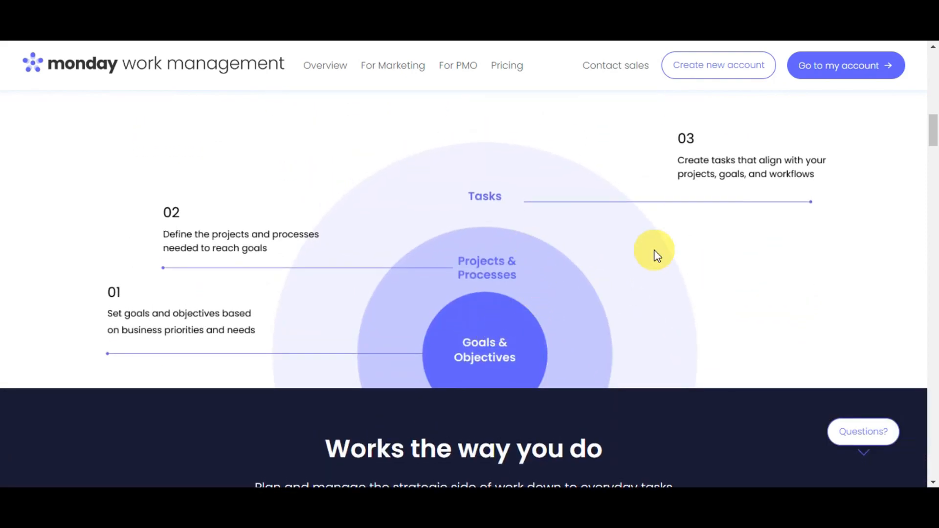
{"action": "scroll", "coordinate": [656, 254], "scroll_direction": "down", "scroll_amount": 2}
{"action": "scroll", "coordinate": [656, 254], "scroll_direction": "down", "scroll_amount": 1}
{"action": "scroll", "coordinate": [655, 254], "scroll_direction": "down", "scroll_amount": 3}
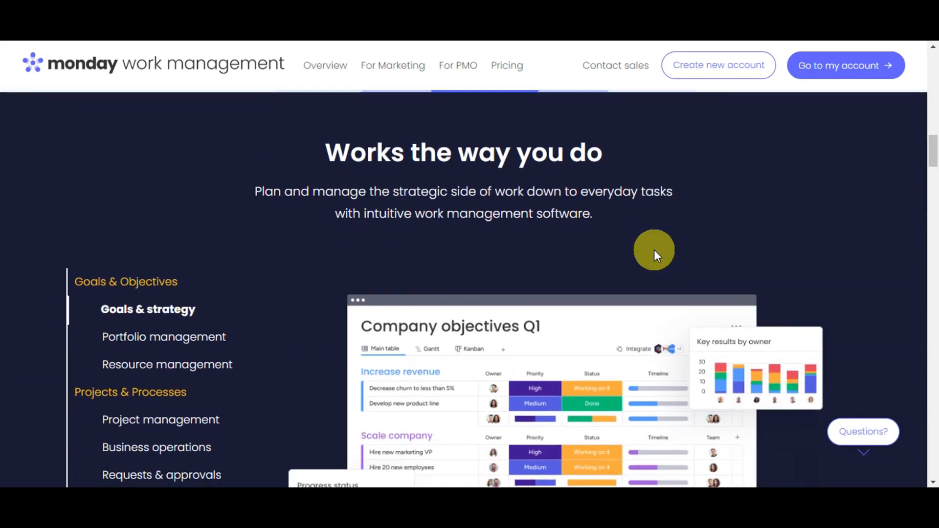
{"action": "scroll", "coordinate": [654, 249], "scroll_direction": "down", "scroll_amount": 1}
{"action": "scroll", "coordinate": [654, 250], "scroll_direction": "down", "scroll_amount": 1}
{"action": "scroll", "coordinate": [654, 253], "scroll_direction": "down", "scroll_amount": 4}
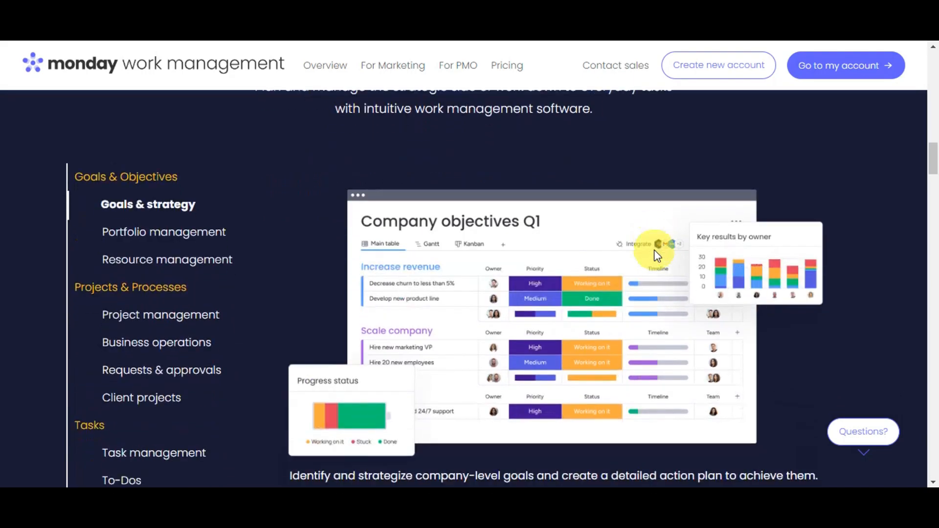
{"action": "scroll", "coordinate": [656, 253], "scroll_direction": "down", "scroll_amount": 4}
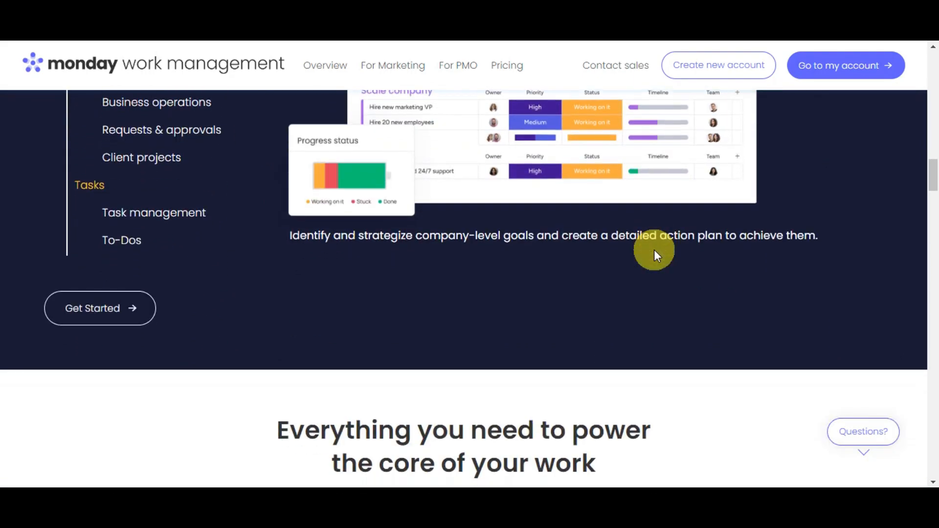
{"action": "scroll", "coordinate": [654, 251], "scroll_direction": "down", "scroll_amount": 2}
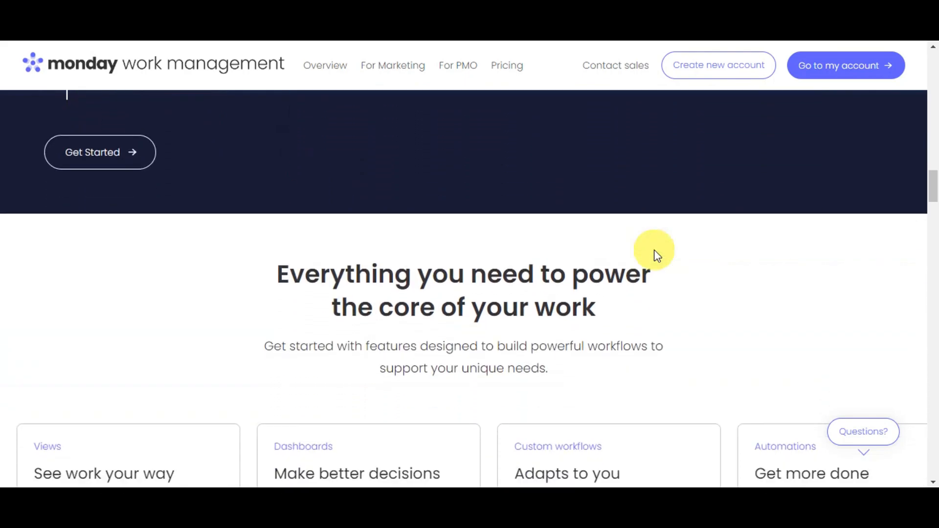
{"action": "scroll", "coordinate": [654, 251], "scroll_direction": "up", "scroll_amount": 6}
{"action": "scroll", "coordinate": [655, 255], "scroll_direction": "up", "scroll_amount": 10}
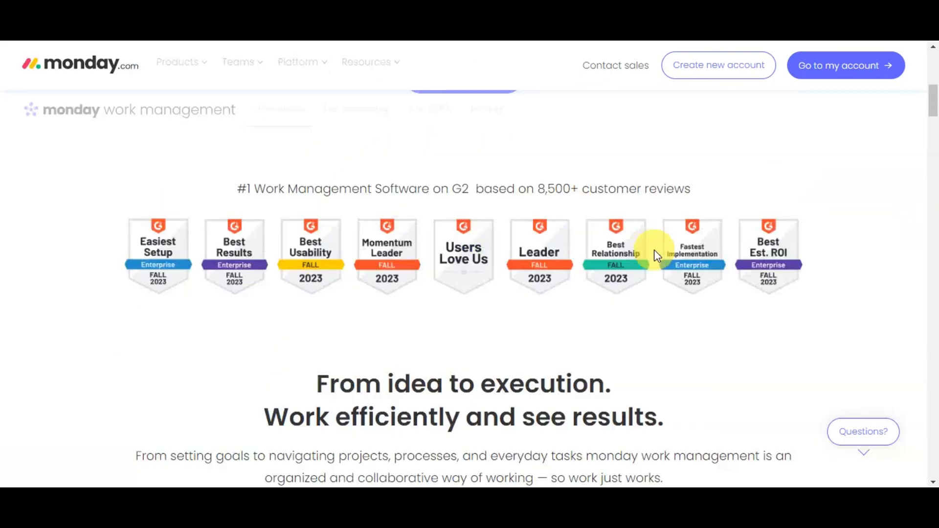
{"action": "scroll", "coordinate": [655, 253], "scroll_direction": "down", "scroll_amount": 3}
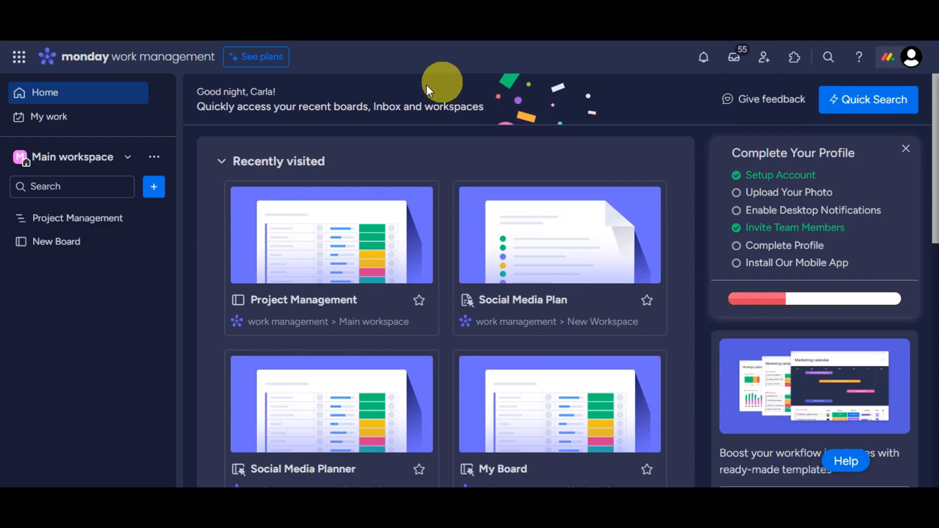
Step: Review the prices and feature comparison of the Basic, Standard, Pro and Enterprise plans, and close the plan overview
{"action": "left_click", "coordinate": [268, 68]}
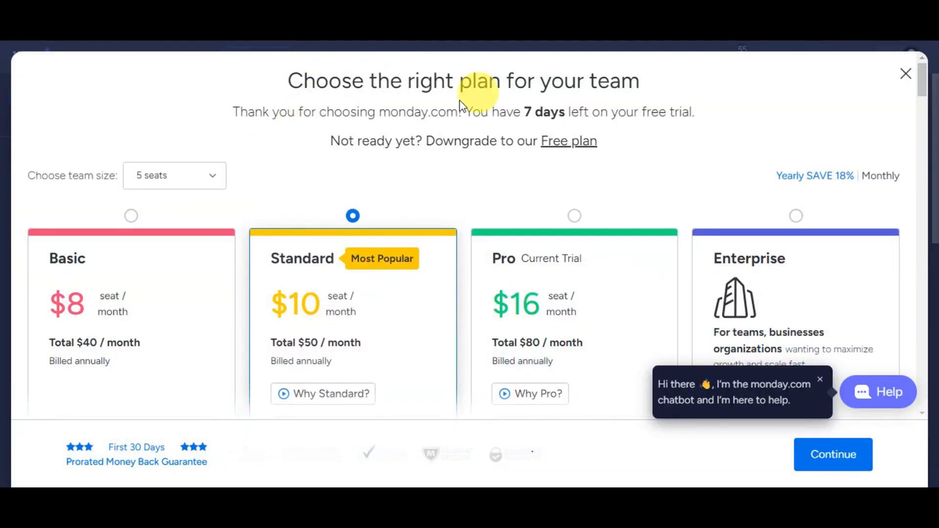
{"action": "scroll", "coordinate": [563, 240], "scroll_direction": "down", "scroll_amount": 2}
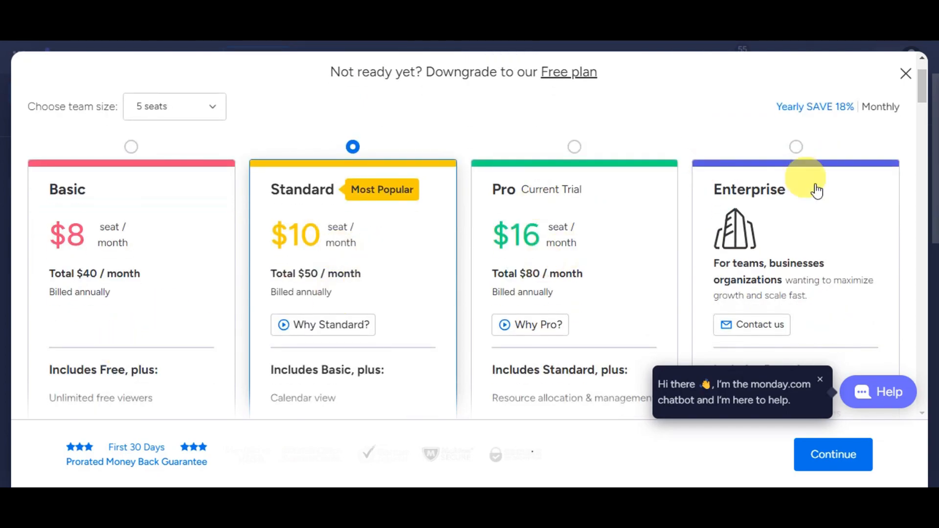
{"action": "scroll", "coordinate": [791, 293], "scroll_direction": "up", "scroll_amount": 2}
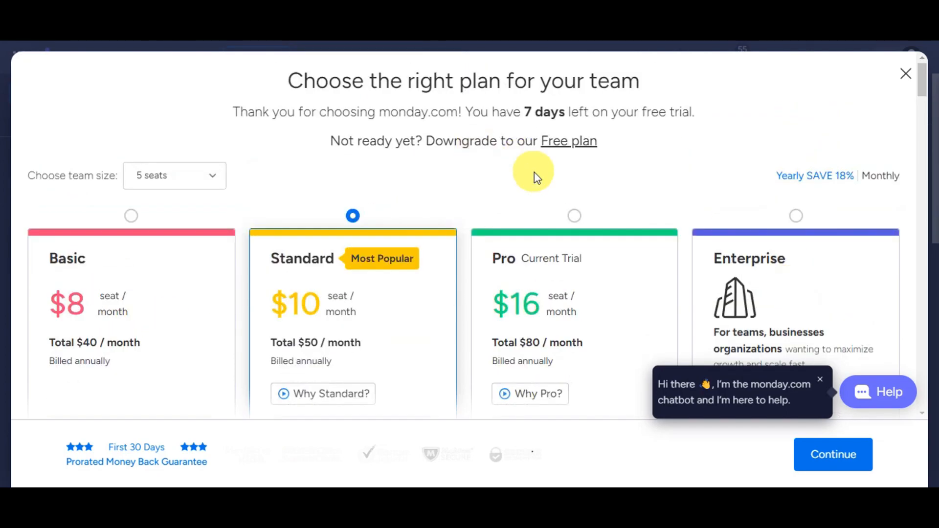
{"action": "scroll", "coordinate": [673, 154], "scroll_direction": "down", "scroll_amount": 3}
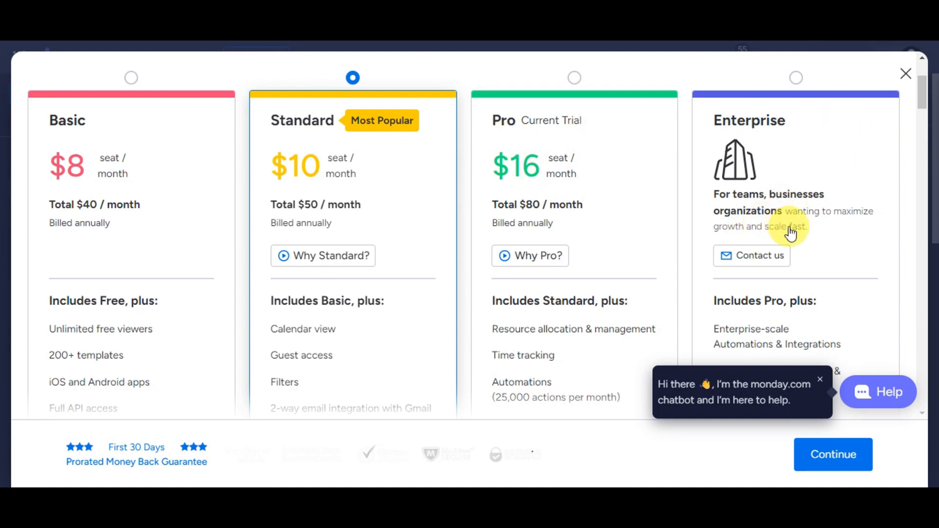
{"action": "scroll", "coordinate": [791, 210], "scroll_direction": "down", "scroll_amount": 4}
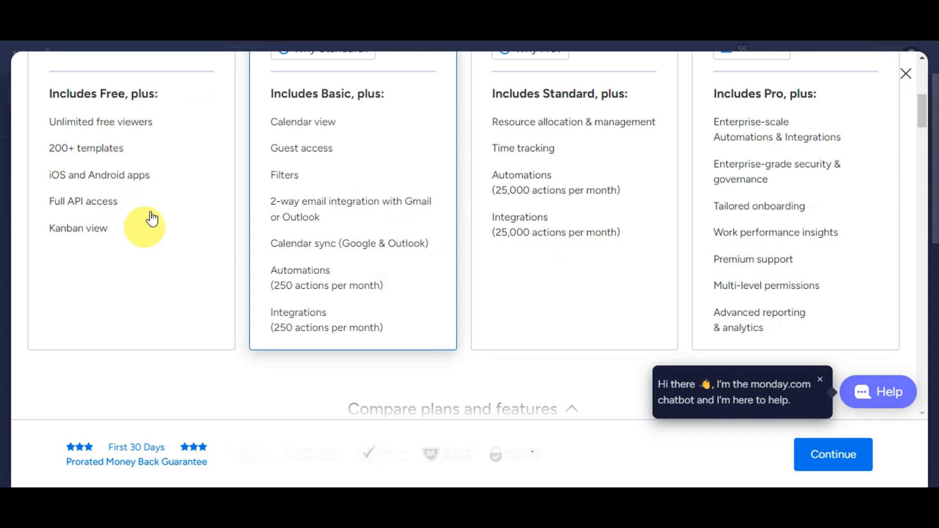
{"action": "scroll", "coordinate": [738, 286], "scroll_direction": "down", "scroll_amount": 5}
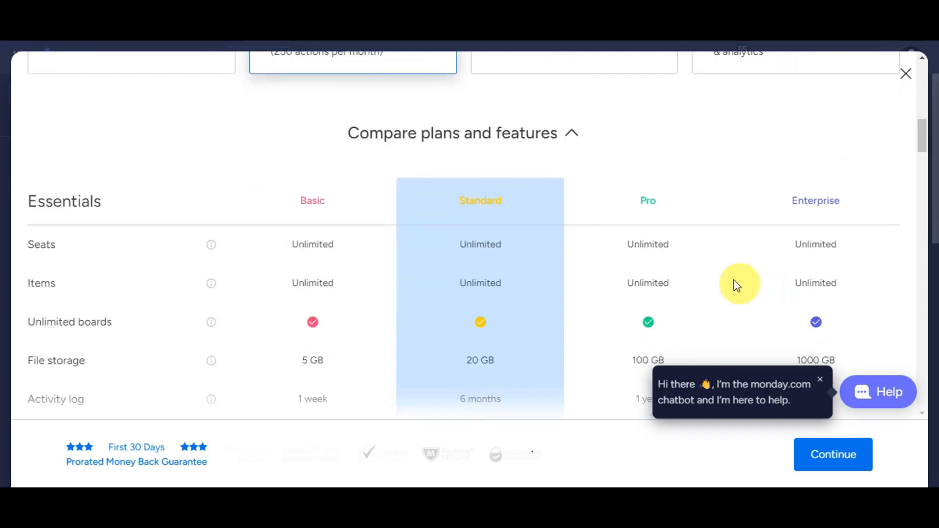
{"action": "scroll", "coordinate": [551, 176], "scroll_direction": "down", "scroll_amount": 4}
{"action": "scroll", "coordinate": [533, 197], "scroll_direction": "down", "scroll_amount": 5}
{"action": "scroll", "coordinate": [593, 227], "scroll_direction": "up", "scroll_amount": 15}
{"action": "scroll", "coordinate": [603, 230], "scroll_direction": "up", "scroll_amount": 3}
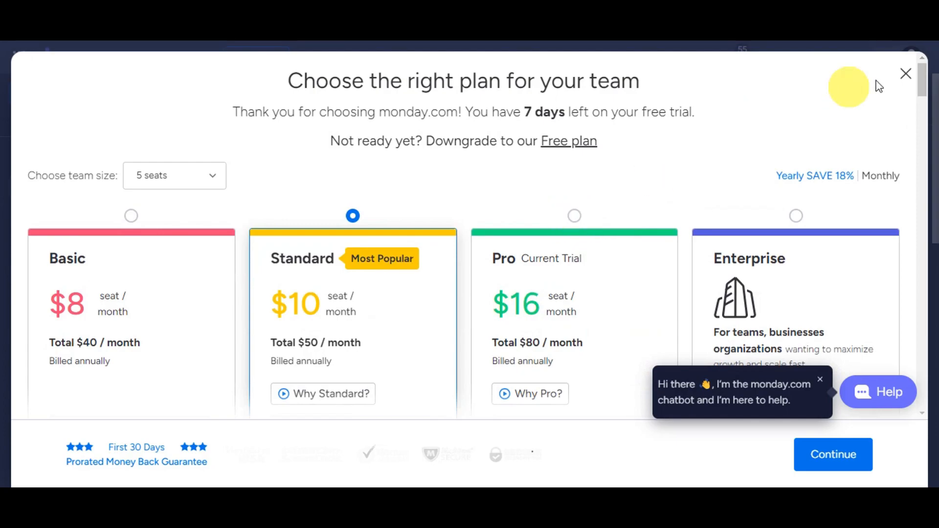
{"action": "left_click", "coordinate": [905, 75]}
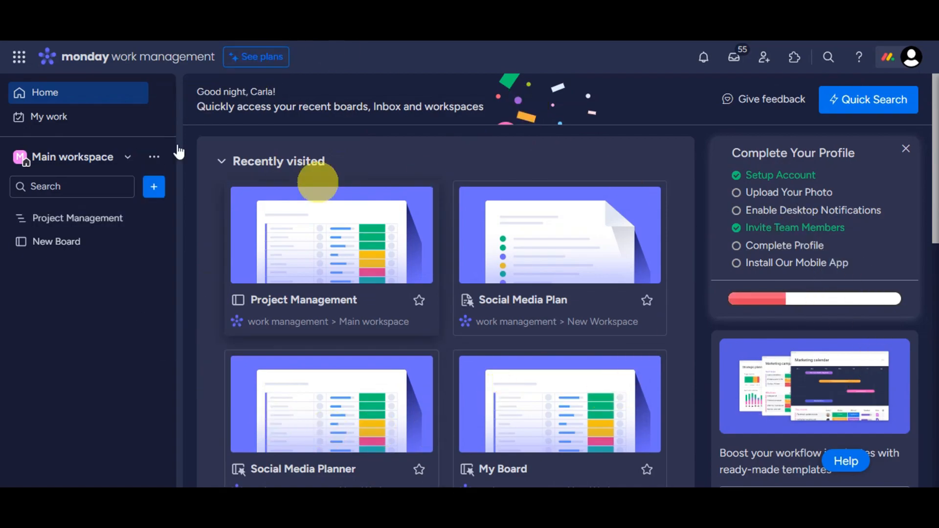
Step: Look through the Home page's recently visited boards, update feed and list of workspaces
{"action": "left_click", "coordinate": [83, 99]}
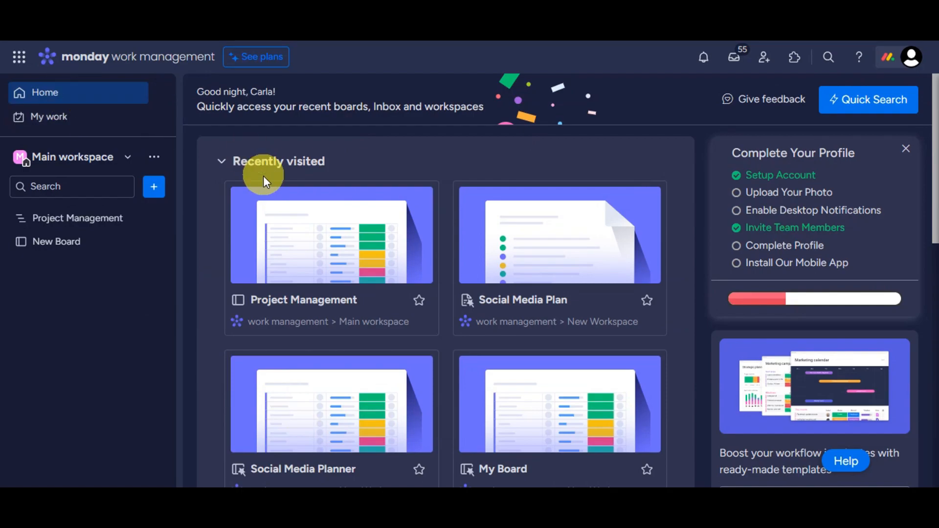
{"action": "scroll", "coordinate": [602, 247], "scroll_direction": "down", "scroll_amount": 3}
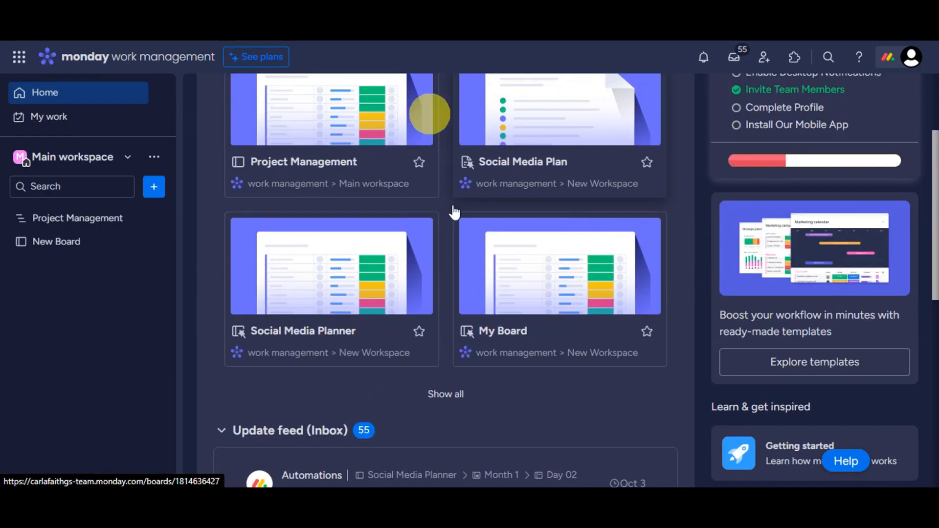
{"action": "scroll", "coordinate": [513, 259], "scroll_direction": "down", "scroll_amount": 8}
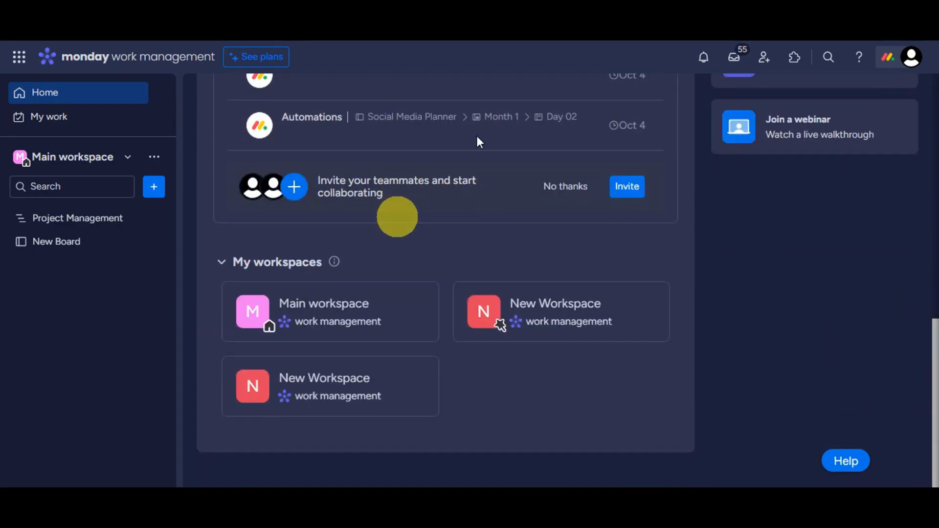
{"action": "mouse_move", "coordinate": [335, 267]}
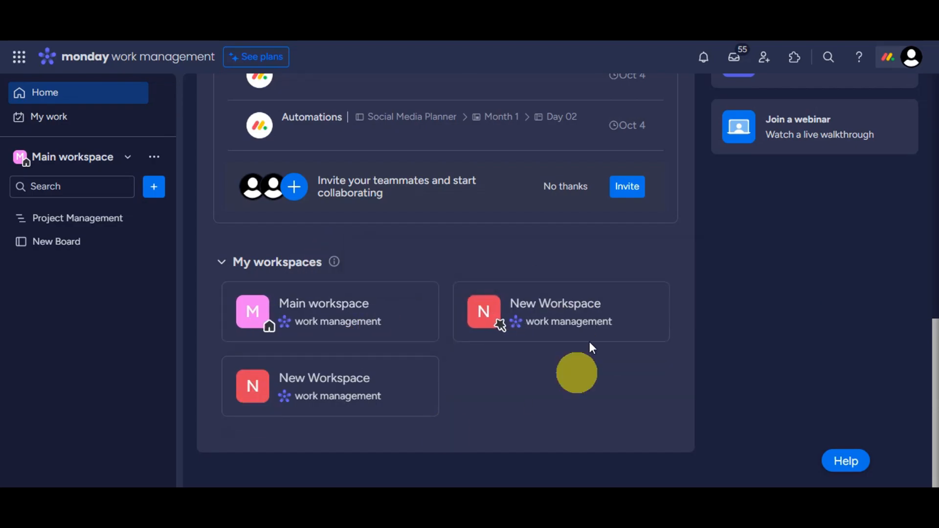
{"action": "scroll", "coordinate": [644, 345], "scroll_direction": "up", "scroll_amount": 5}
{"action": "scroll", "coordinate": [472, 353], "scroll_direction": "up", "scroll_amount": 7}
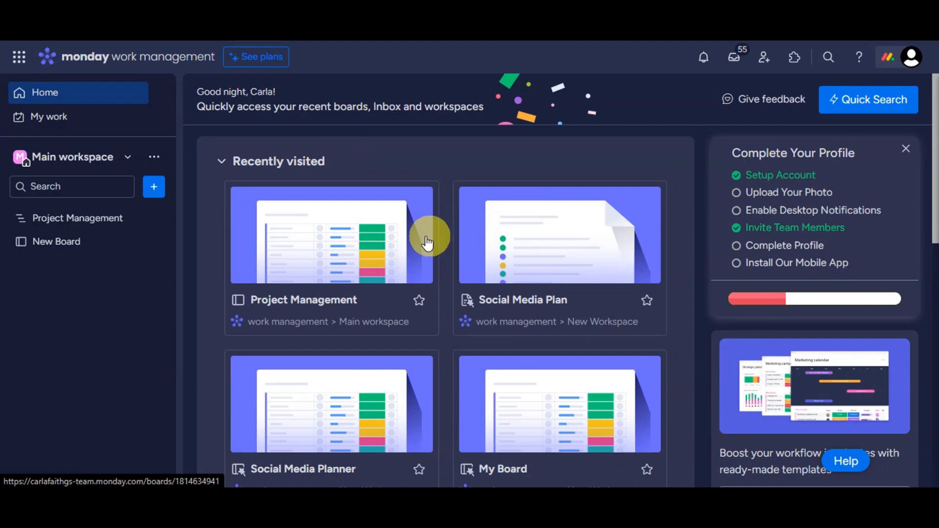
Step: Add a workspace named New Workspace with Open privacy, and check its management options without changing anything
{"action": "left_click", "coordinate": [131, 158]}
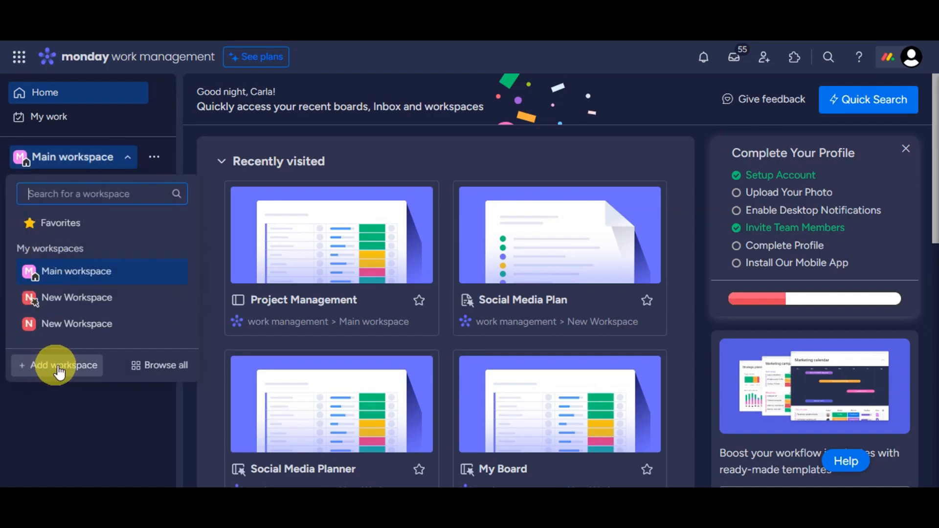
{"action": "left_click", "coordinate": [77, 374]}
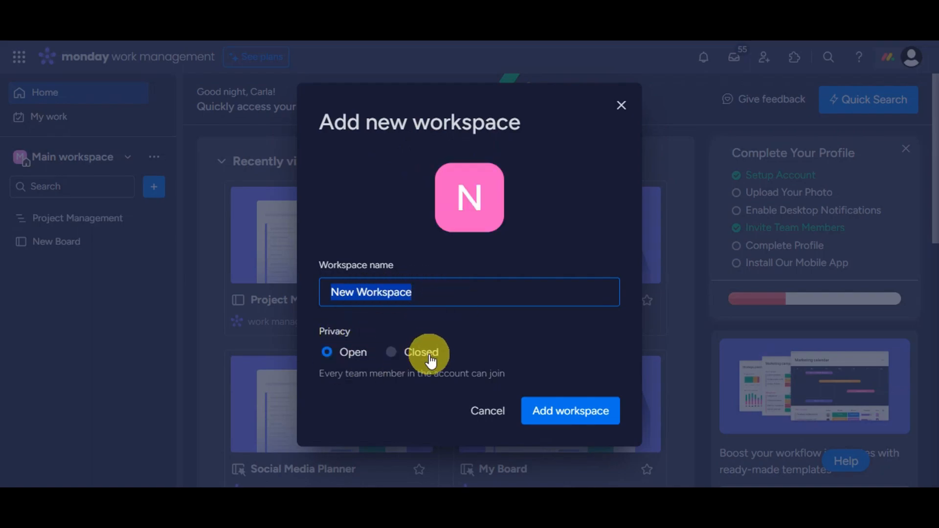
{"action": "left_click", "coordinate": [571, 411]}
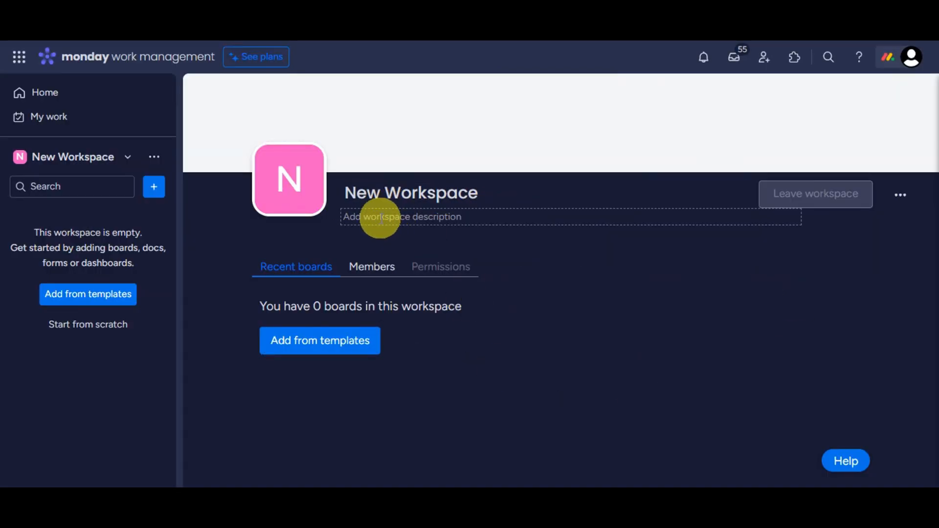
{"action": "left_click", "coordinate": [901, 199]}
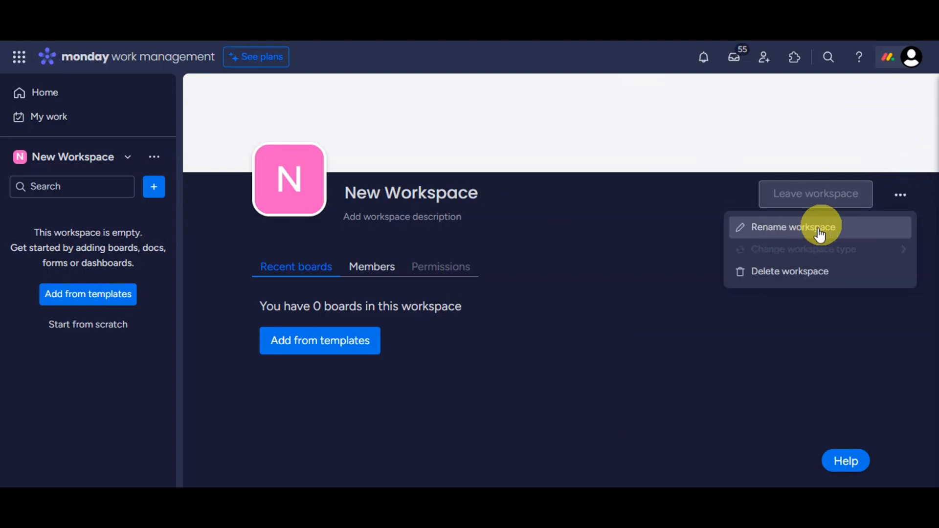
{"action": "left_click", "coordinate": [539, 387]}
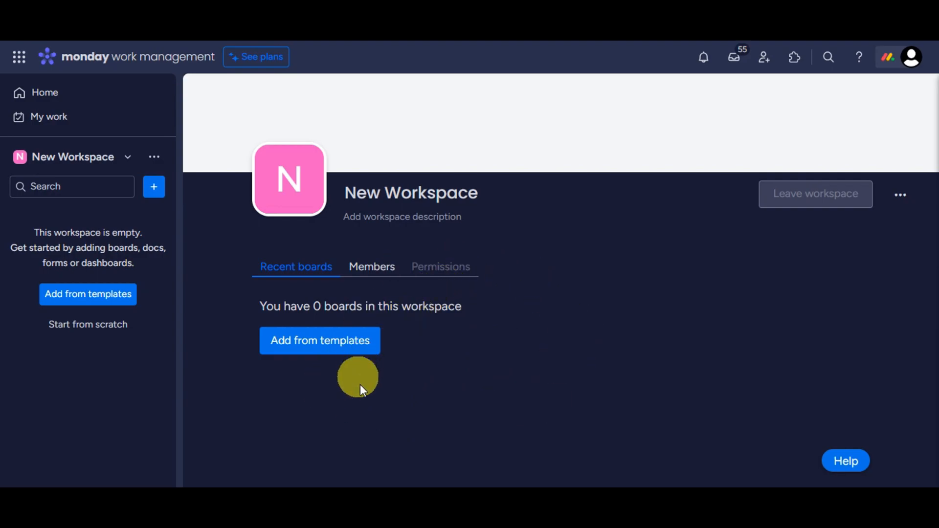
Step: Look through the item types that can be added to the workspace and the Template center's categories and recommended templates
{"action": "left_click", "coordinate": [155, 191]}
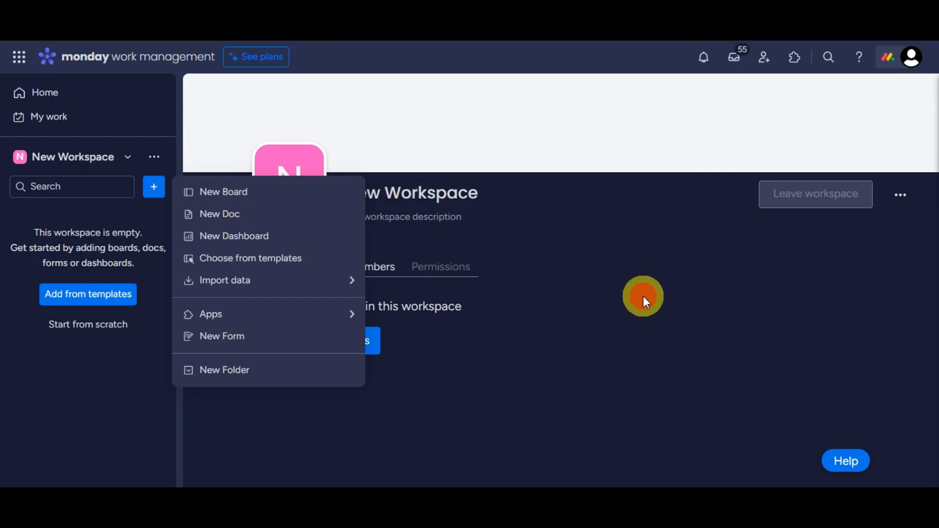
{"action": "left_click", "coordinate": [644, 296]}
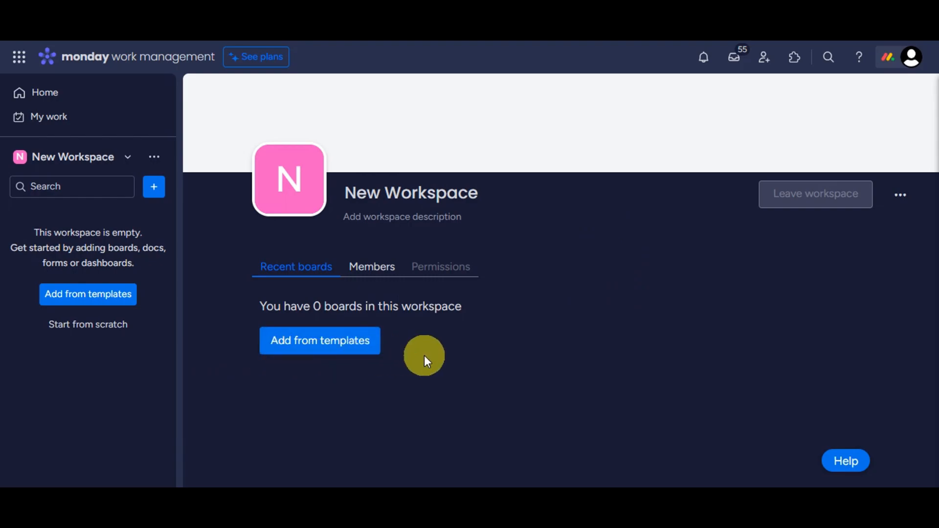
{"action": "left_click", "coordinate": [327, 348]}
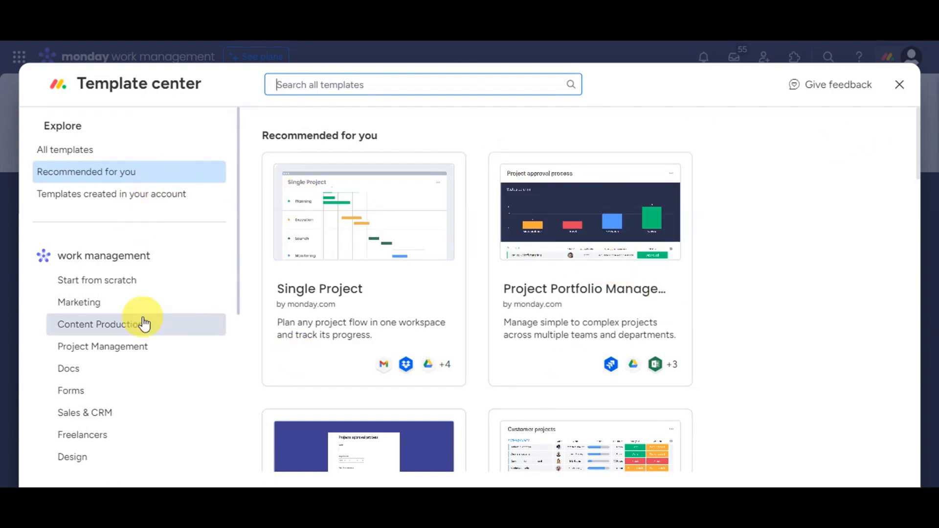
{"action": "scroll", "coordinate": [123, 342], "scroll_direction": "down", "scroll_amount": 5}
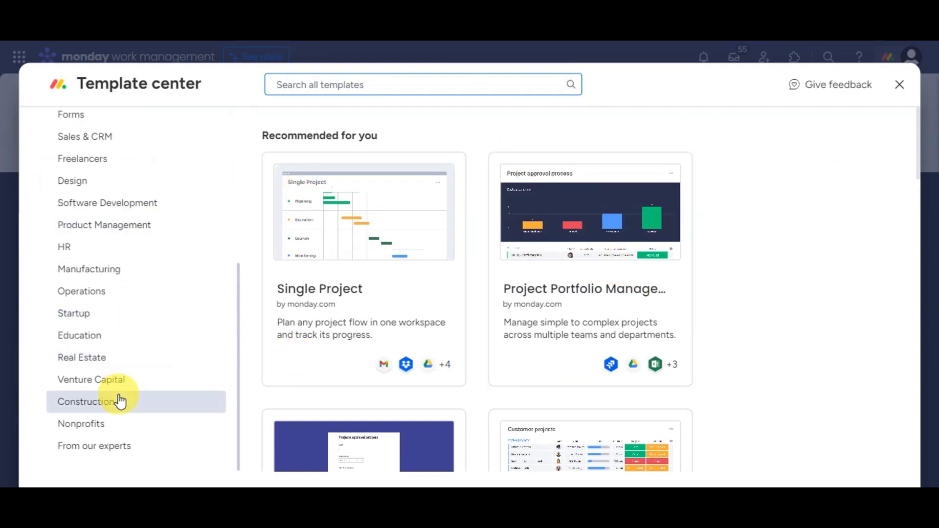
{"action": "scroll", "coordinate": [431, 337], "scroll_direction": "down", "scroll_amount": 5}
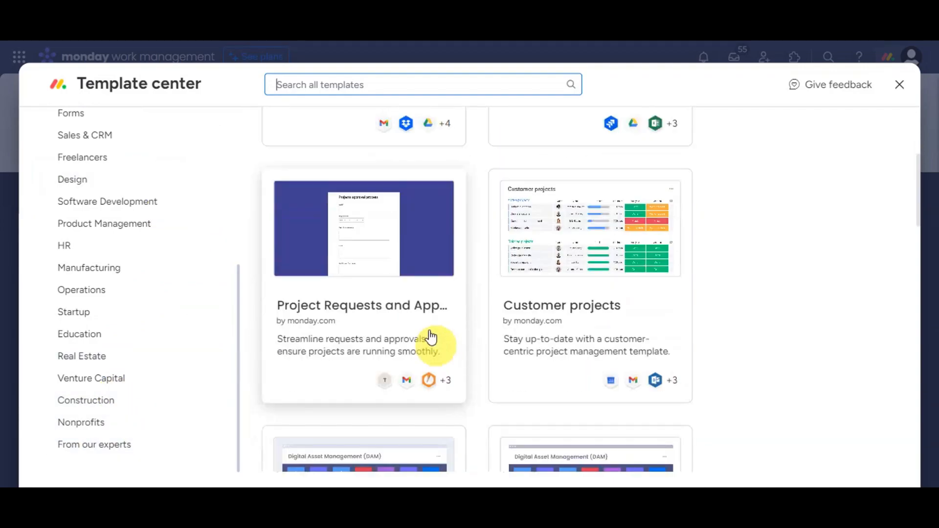
{"action": "scroll", "coordinate": [430, 338], "scroll_direction": "down", "scroll_amount": 2}
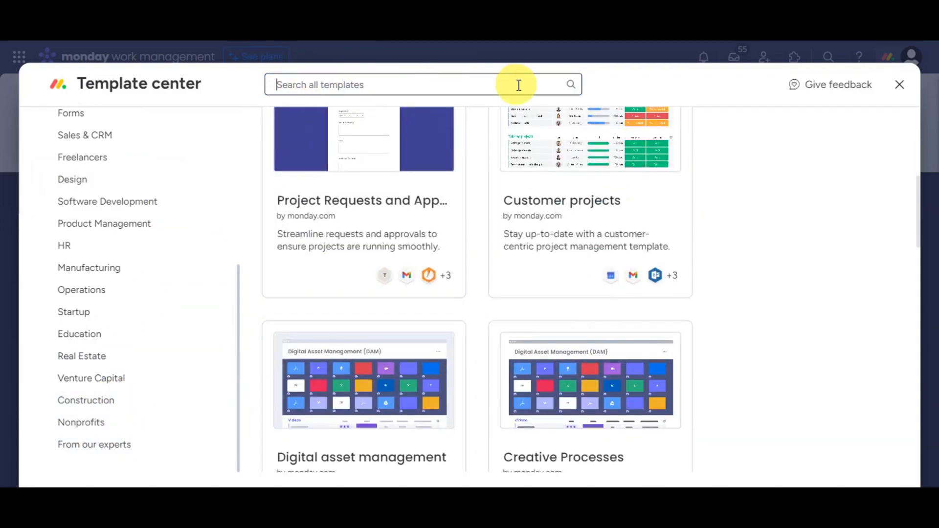
{"action": "left_click", "coordinate": [899, 90]}
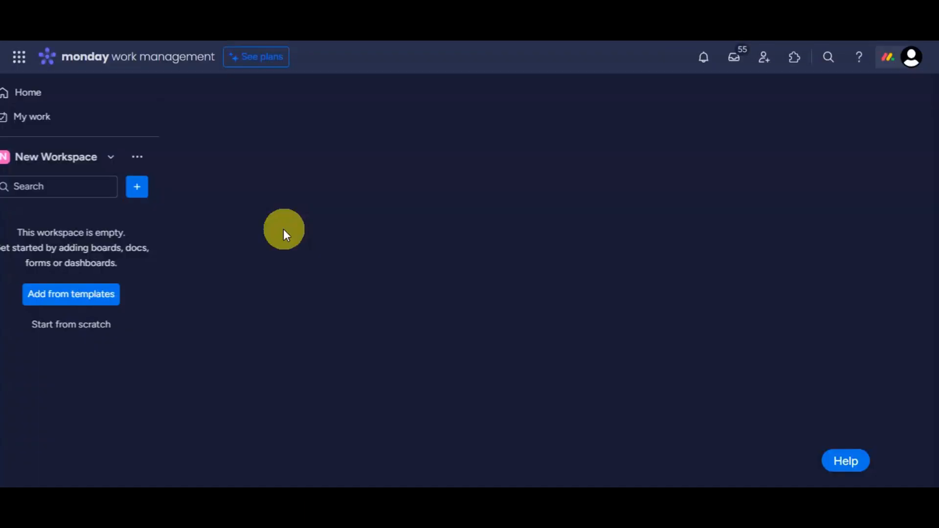
Step: Create a board named New Board in New Workspace with Main privacy, set to manage Items
{"action": "left_click", "coordinate": [155, 188]}
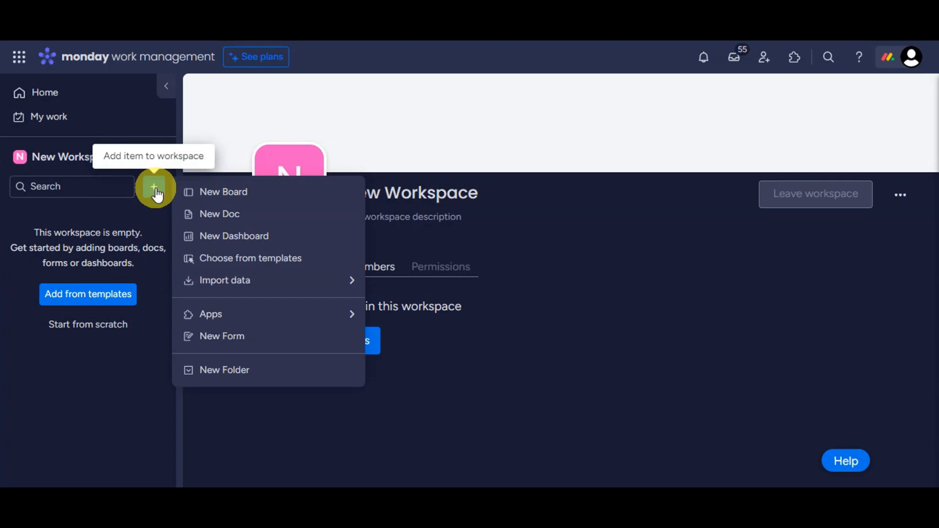
{"action": "left_click", "coordinate": [202, 197]}
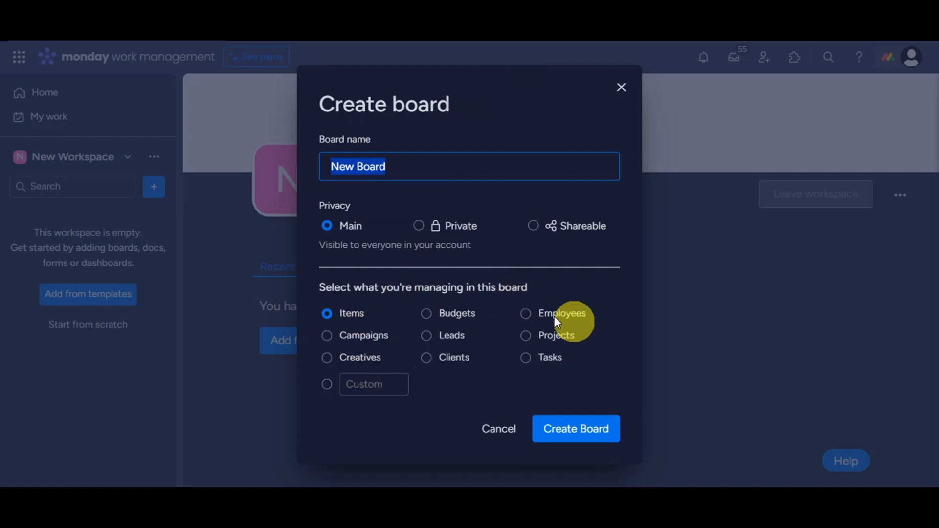
{"action": "left_click", "coordinate": [565, 430]}
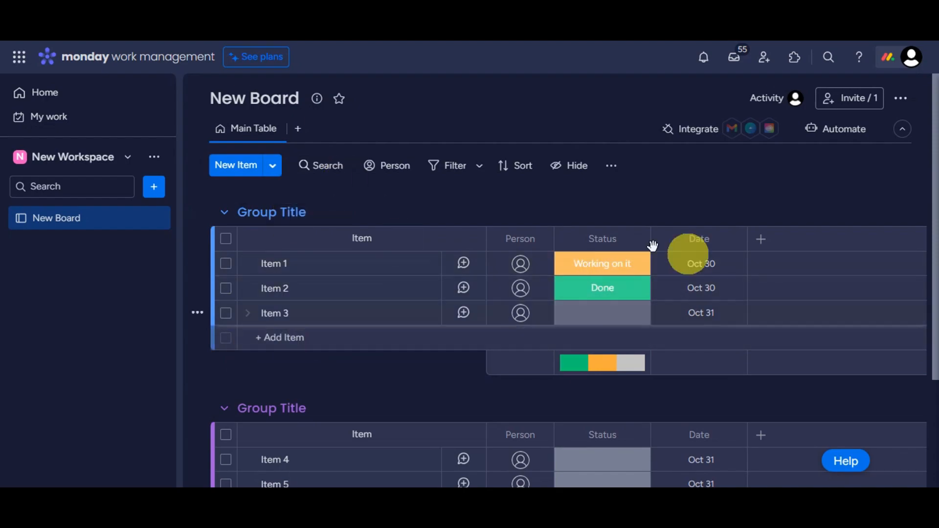
Step: Check which column types can be added to the first group, without adding one
{"action": "left_click", "coordinate": [761, 243]}
{"action": "left_click", "coordinate": [762, 239]}
{"action": "left_click", "coordinate": [761, 239]}
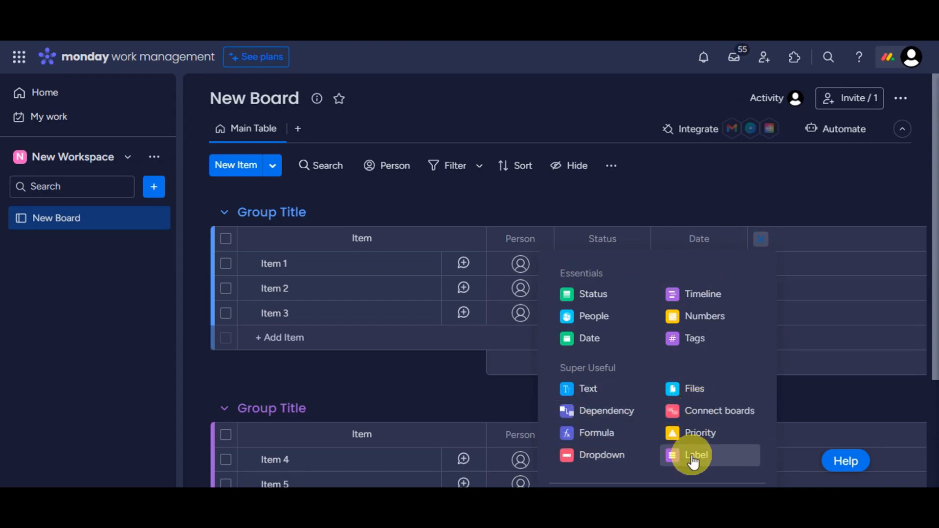
{"action": "left_click", "coordinate": [818, 185]}
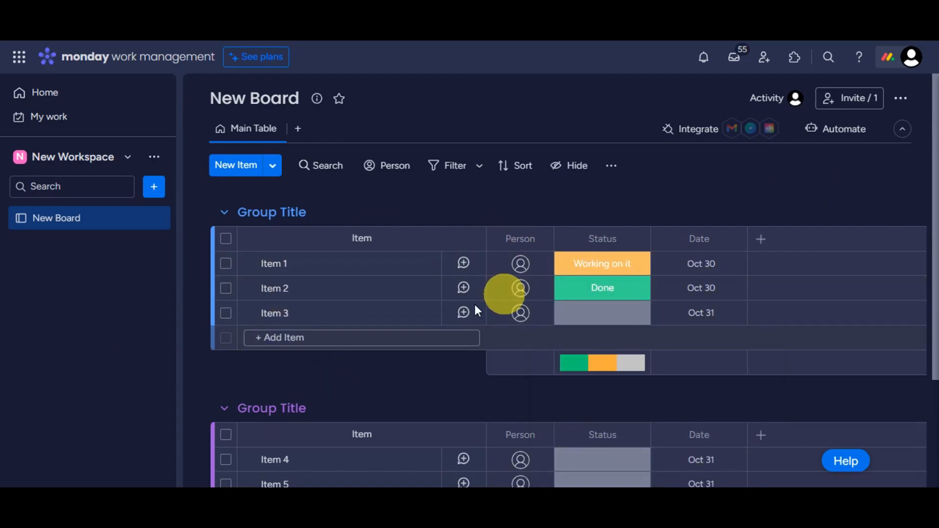
Step: Add a new group below the board's two existing groups
{"action": "scroll", "coordinate": [503, 294], "scroll_direction": "down", "scroll_amount": 3}
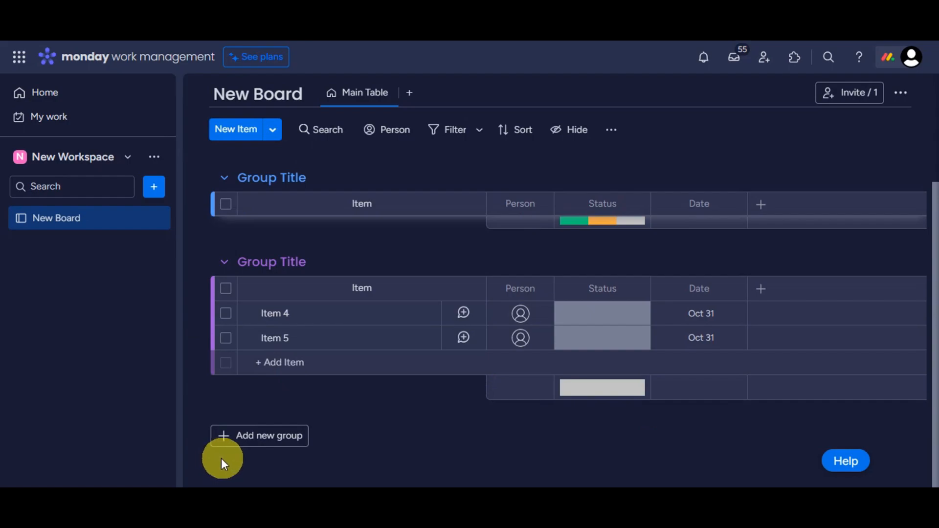
{"action": "left_click", "coordinate": [251, 446]}
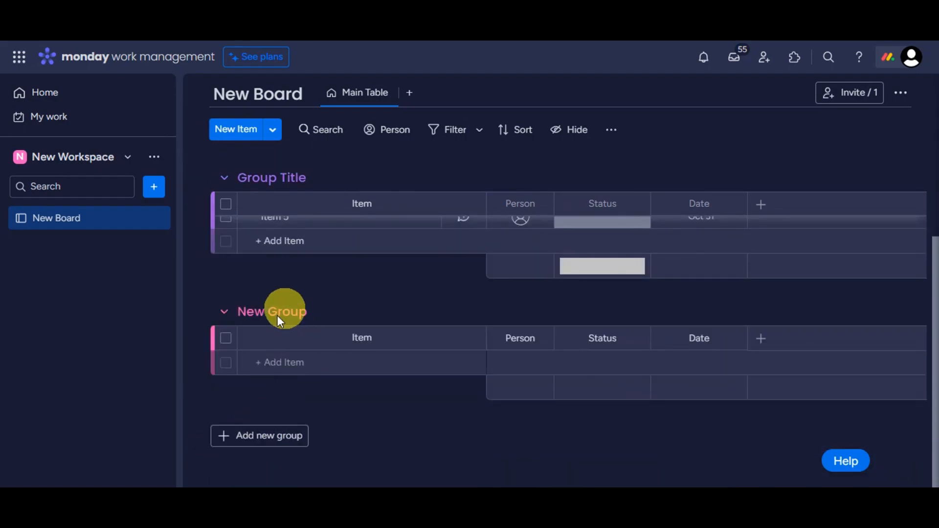
{"action": "left_click", "coordinate": [259, 178]}
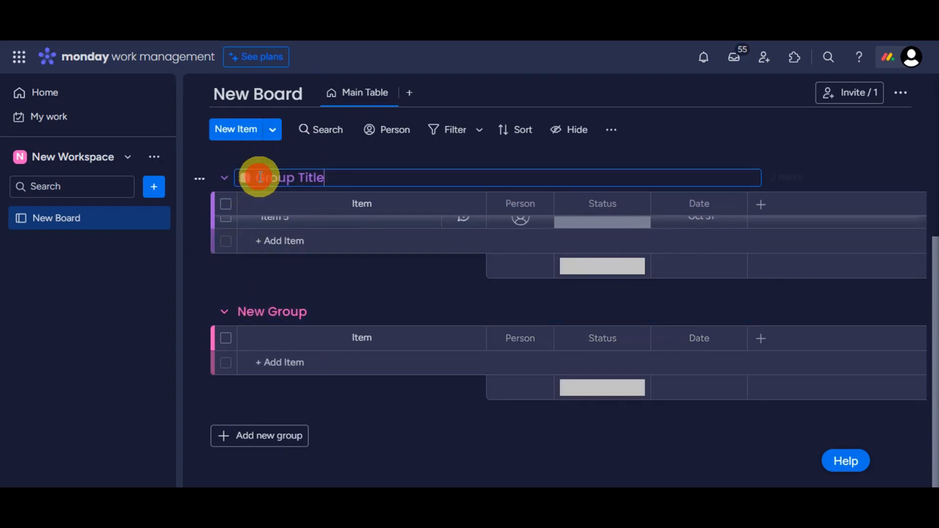
{"action": "left_click_drag", "start_coordinate": [336, 180], "coordinate": [256, 189]}
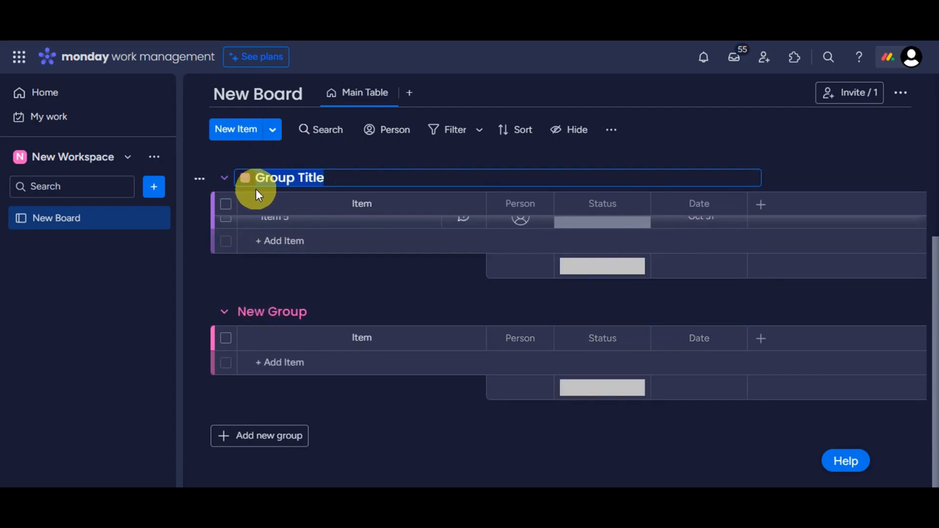
{"action": "left_click", "coordinate": [267, 300]}
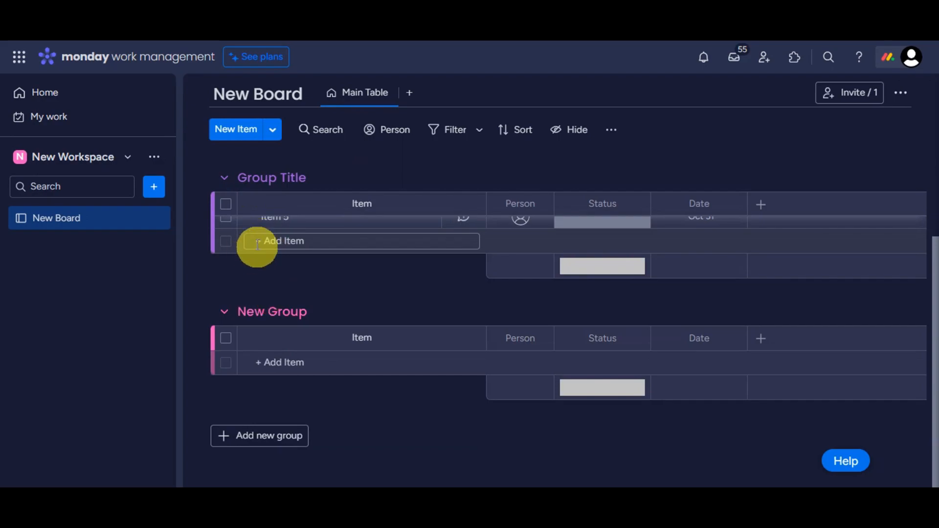
{"action": "left_click", "coordinate": [257, 241]}
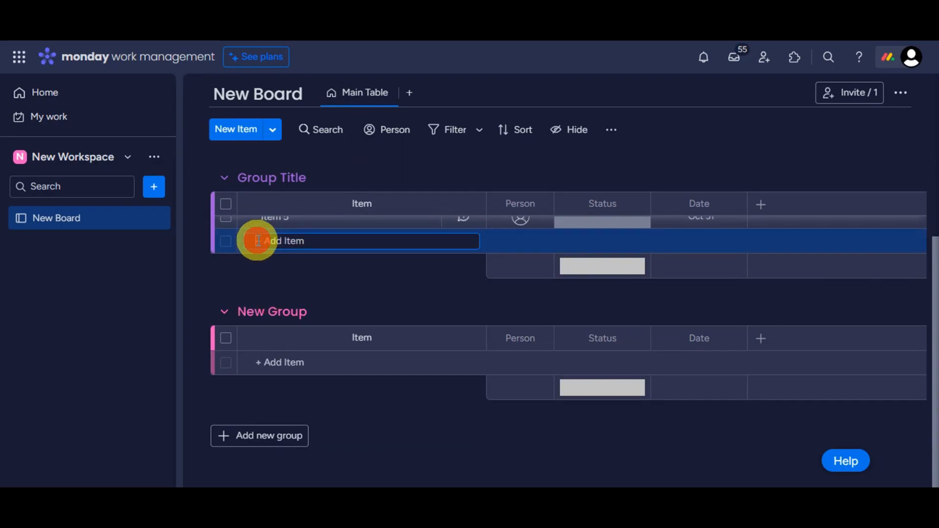
{"action": "left_click", "coordinate": [283, 283]}
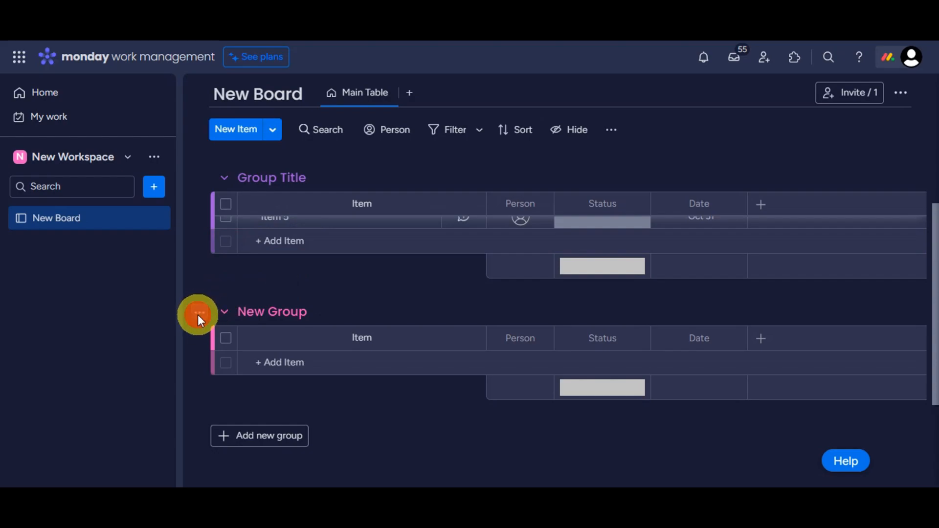
Step: Review the actions available for New Group, from collapsing and duplicating to apps, deleting and archiving, without applying any
{"action": "left_click", "coordinate": [197, 315]}
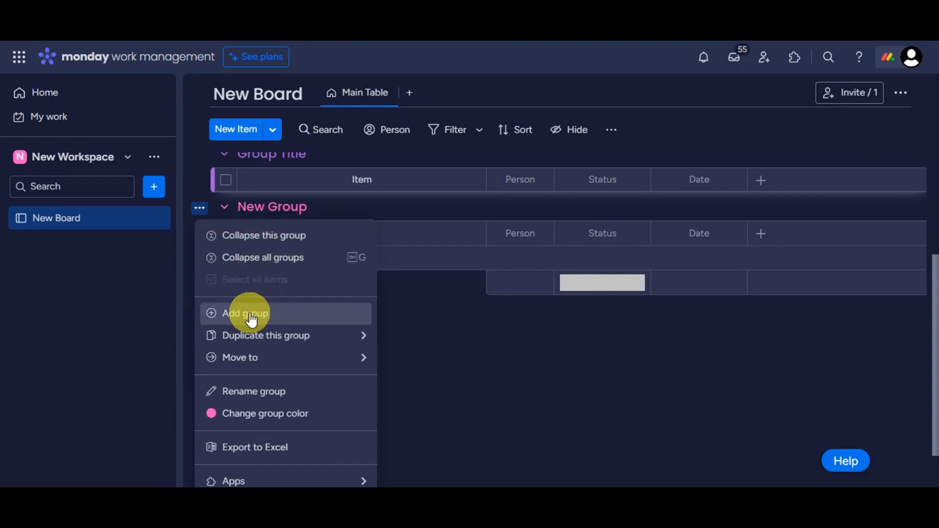
{"action": "mouse_move", "coordinate": [234, 362]}
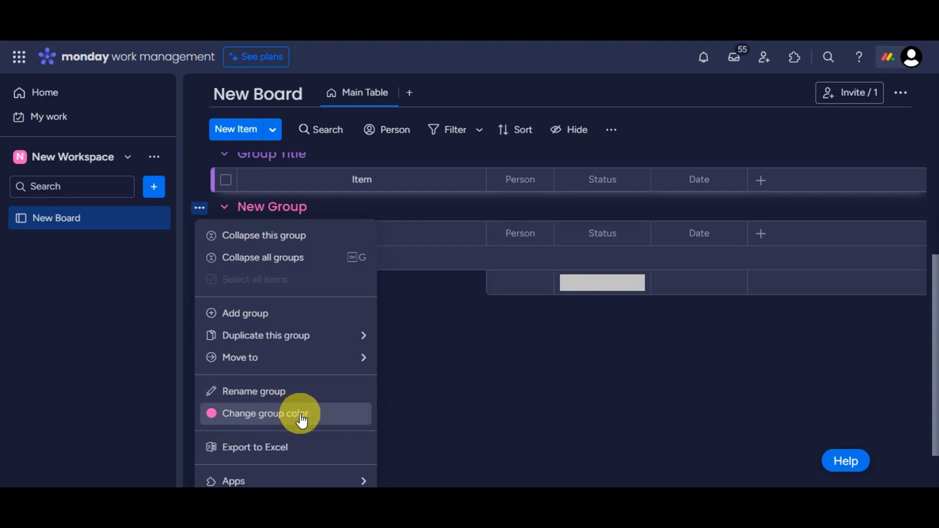
{"action": "scroll", "coordinate": [299, 417], "scroll_direction": "down", "scroll_amount": 2}
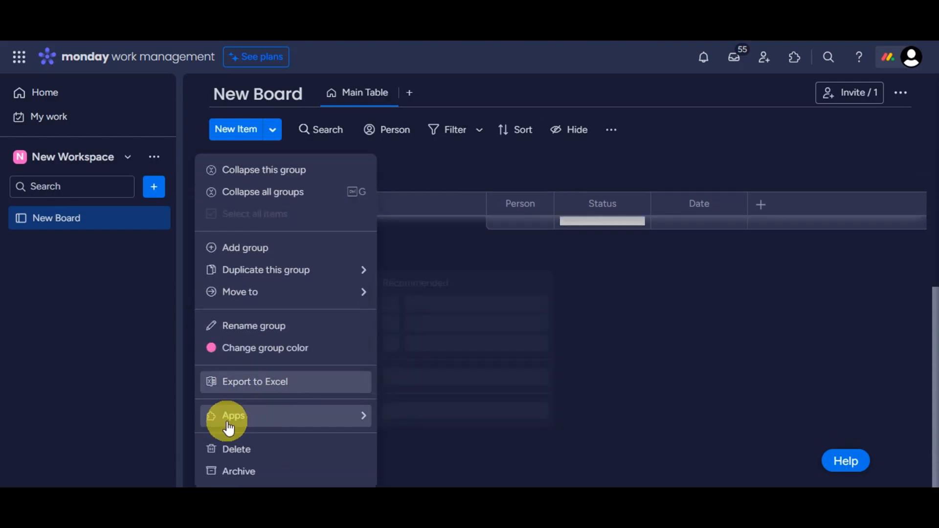
{"action": "mouse_move", "coordinate": [304, 419]}
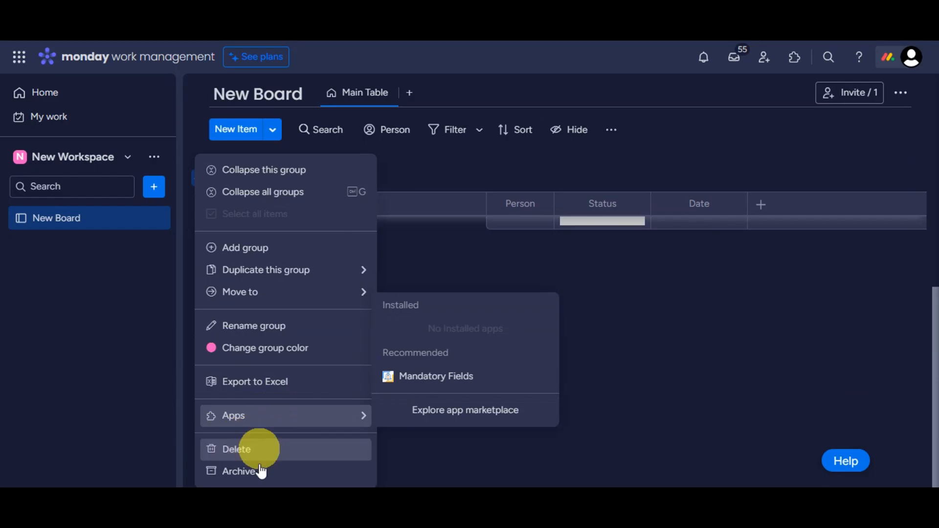
{"action": "left_click", "coordinate": [733, 268]}
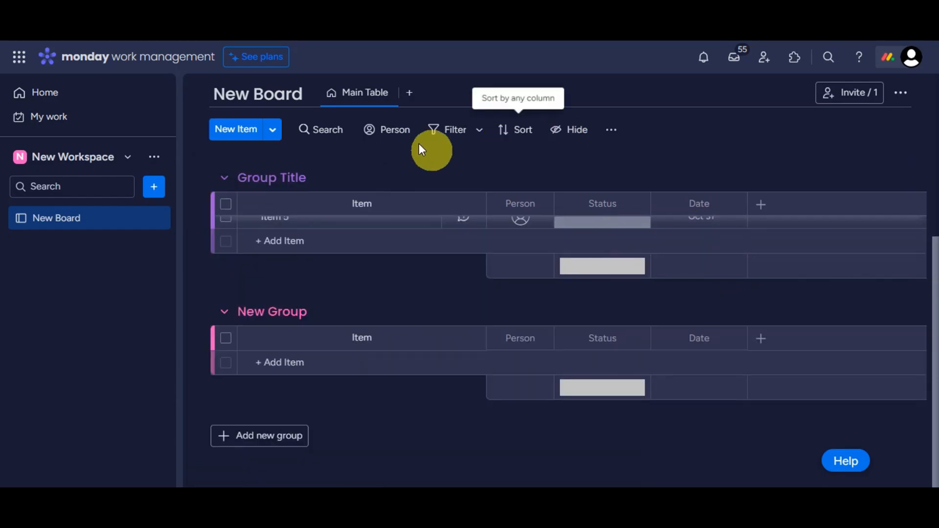
Step: Hide the Date column from the board's main table
{"action": "scroll", "coordinate": [386, 151], "scroll_direction": "up", "scroll_amount": 5}
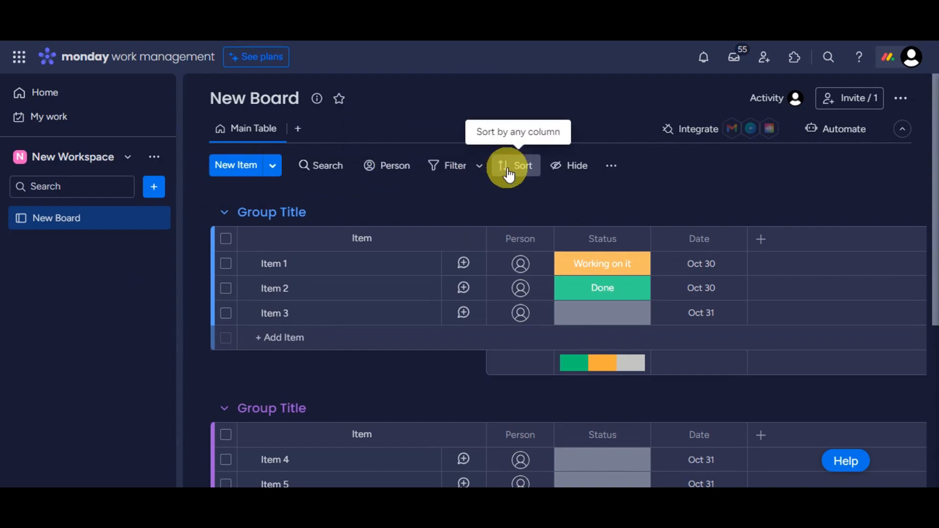
{"action": "left_click", "coordinate": [567, 171]}
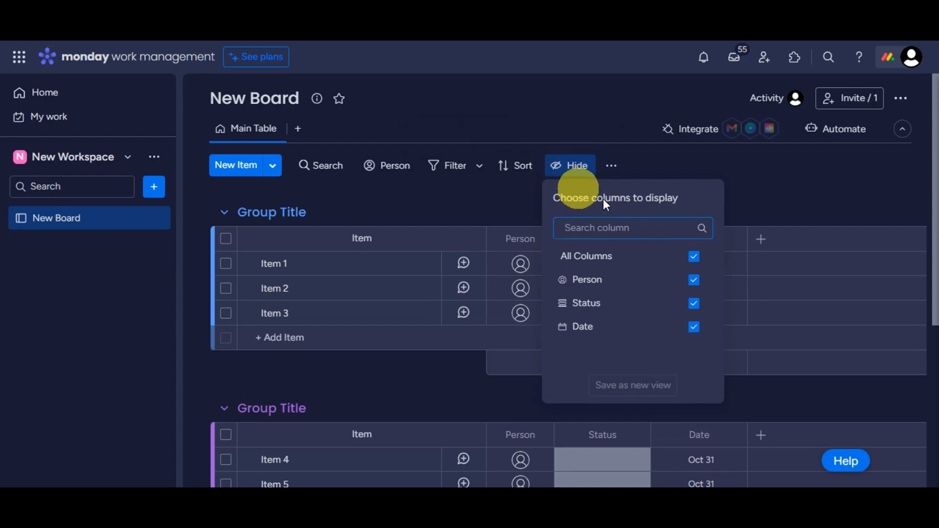
{"action": "left_click", "coordinate": [693, 326]}
{"action": "left_click", "coordinate": [805, 182]}
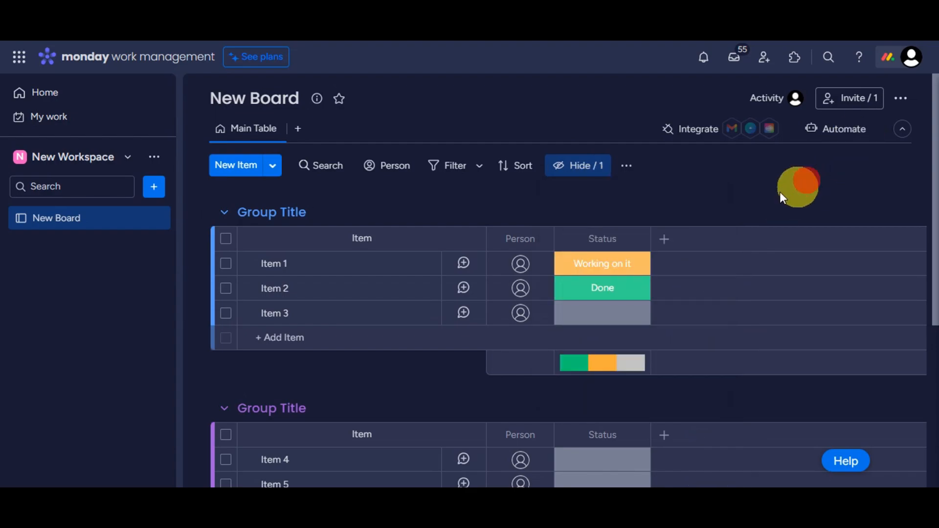
Step: Check the table's additional display options and the board options for notifications, permissions, settings and archiving, without changing anything
{"action": "left_click", "coordinate": [631, 166]}
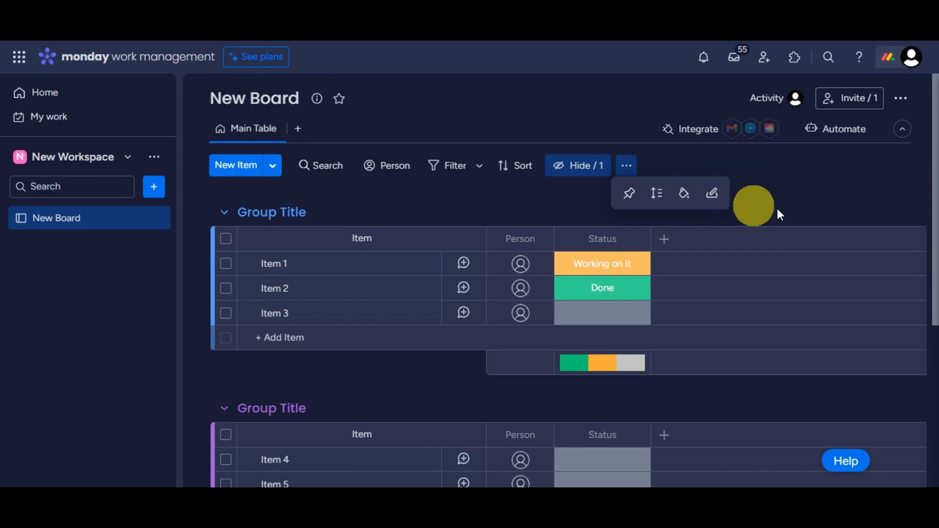
{"action": "left_click", "coordinate": [798, 203]}
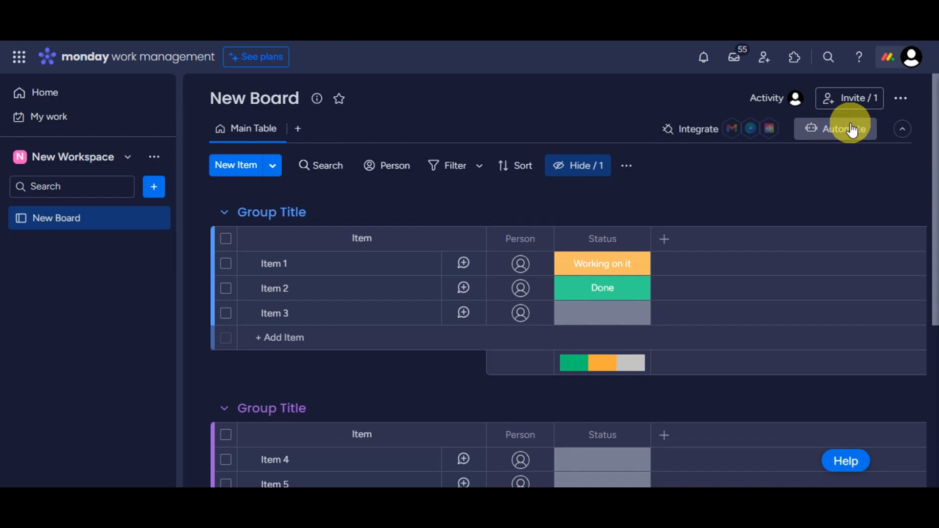
{"action": "mouse_move", "coordinate": [797, 104]}
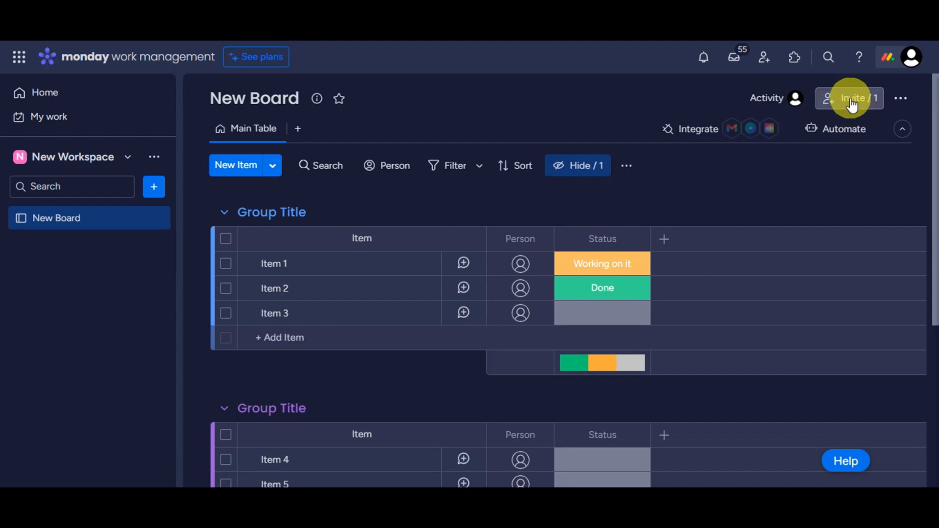
{"action": "left_click", "coordinate": [902, 103]}
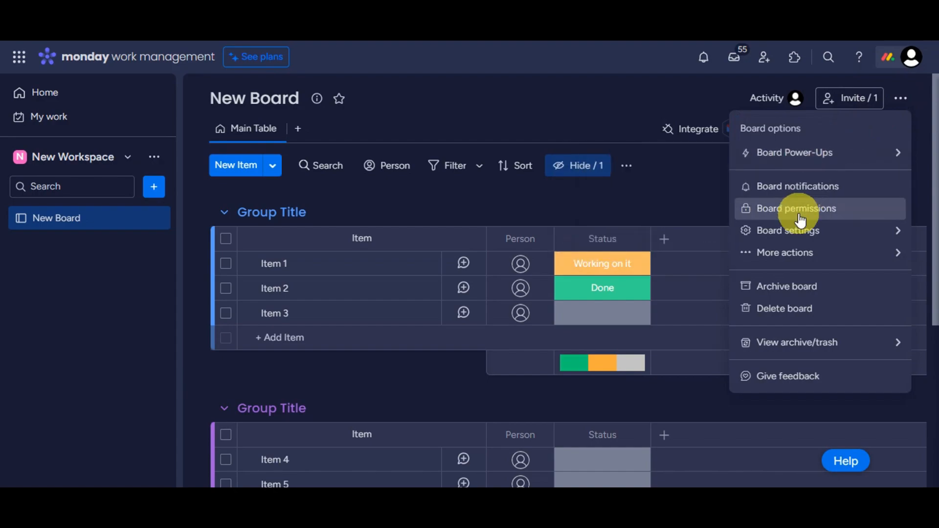
{"action": "mouse_move", "coordinate": [784, 255]}
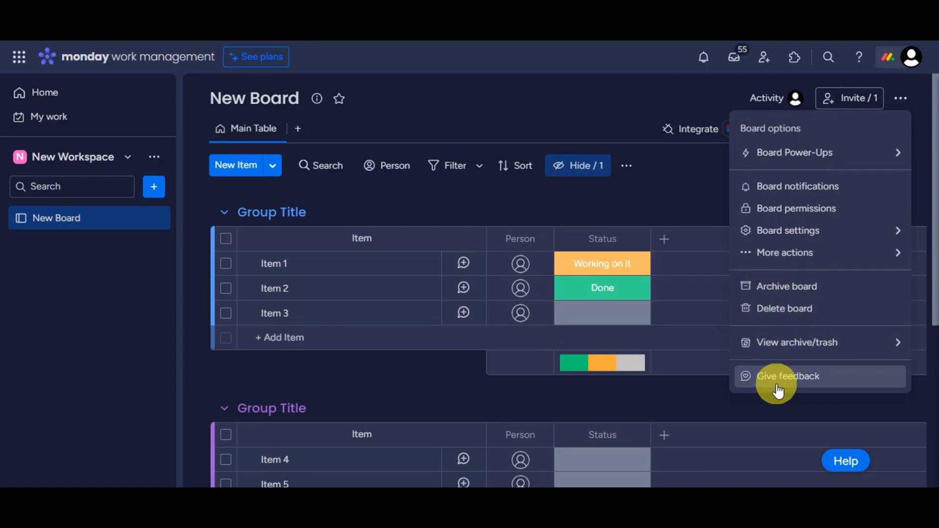
{"action": "left_click", "coordinate": [496, 121]}
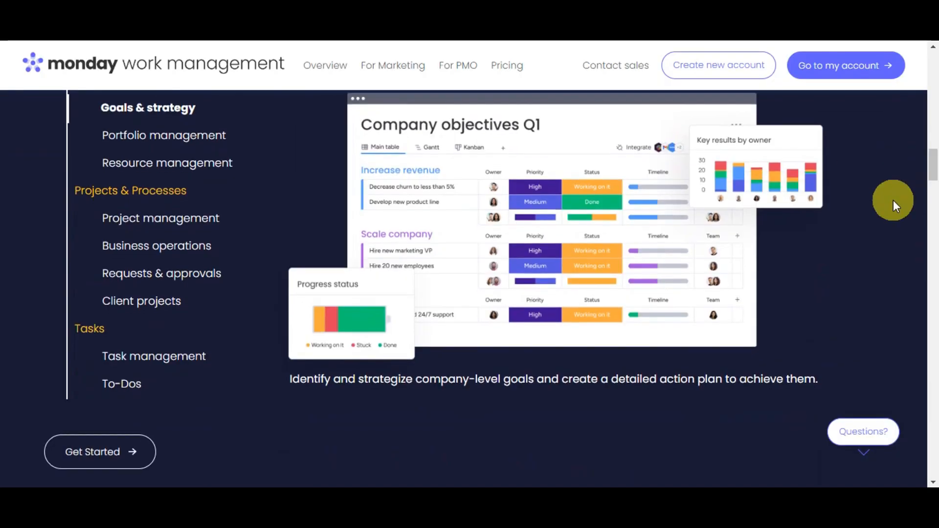
Step: Read through the product page's section on powering core work, covering views, dashboards, custom workflows and automations
{"action": "scroll", "coordinate": [893, 201], "scroll_direction": "down", "scroll_amount": 3}
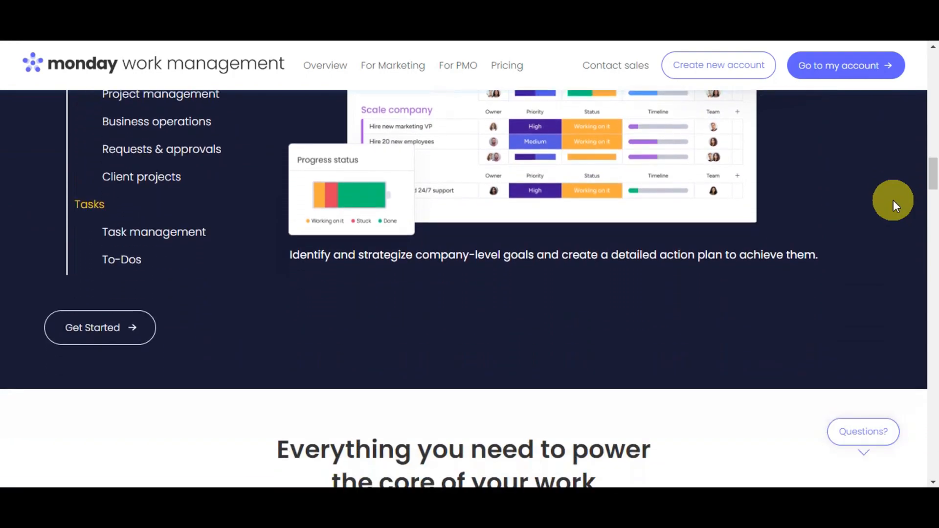
{"action": "scroll", "coordinate": [893, 201], "scroll_direction": "down", "scroll_amount": 4}
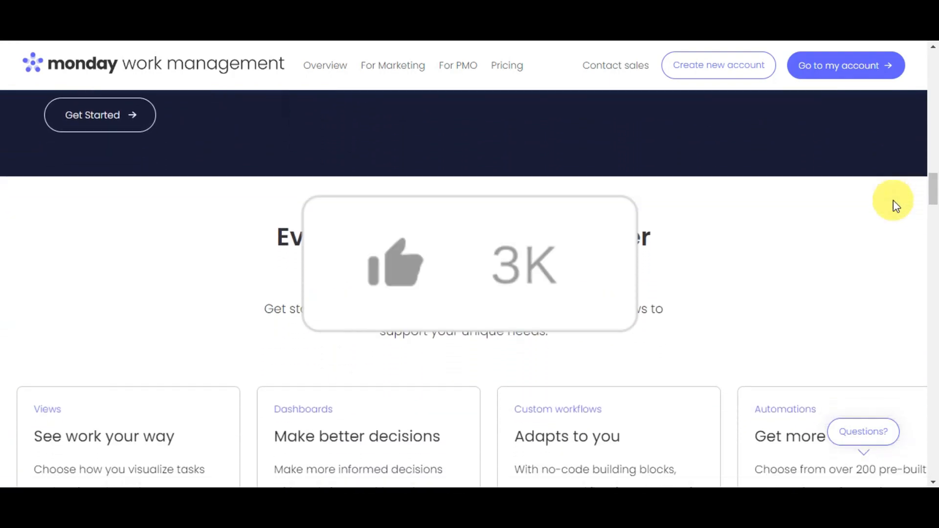
{"action": "scroll", "coordinate": [893, 200], "scroll_direction": "down", "scroll_amount": 3}
{"action": "scroll", "coordinate": [893, 201], "scroll_direction": "down", "scroll_amount": 4}
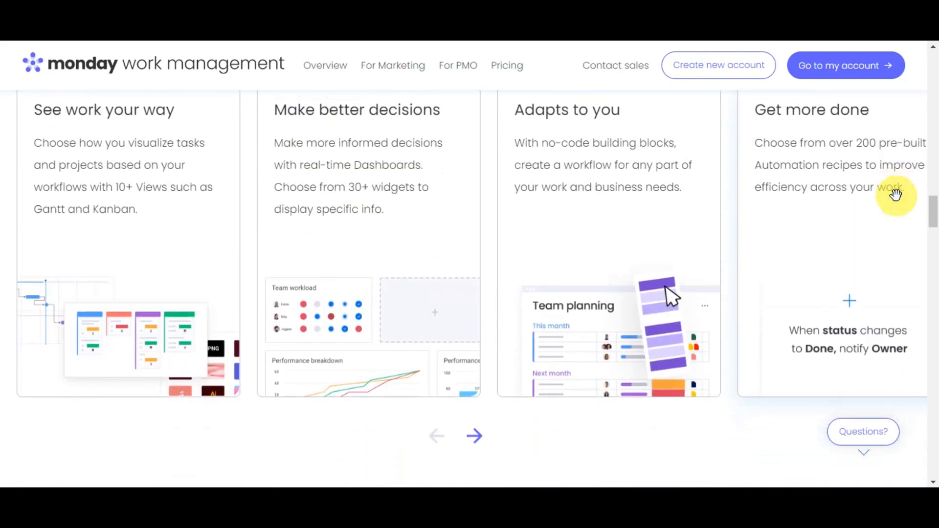
{"action": "scroll", "coordinate": [896, 195], "scroll_direction": "down", "scroll_amount": 3}
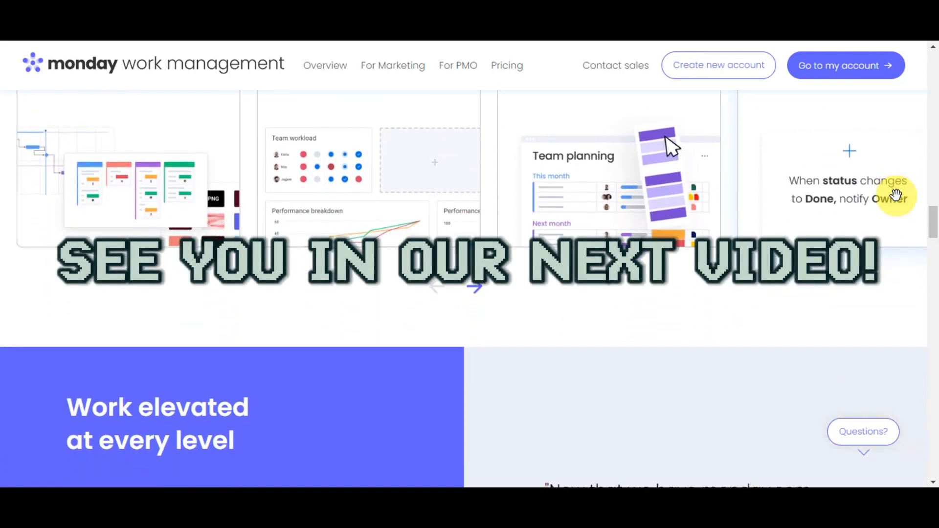